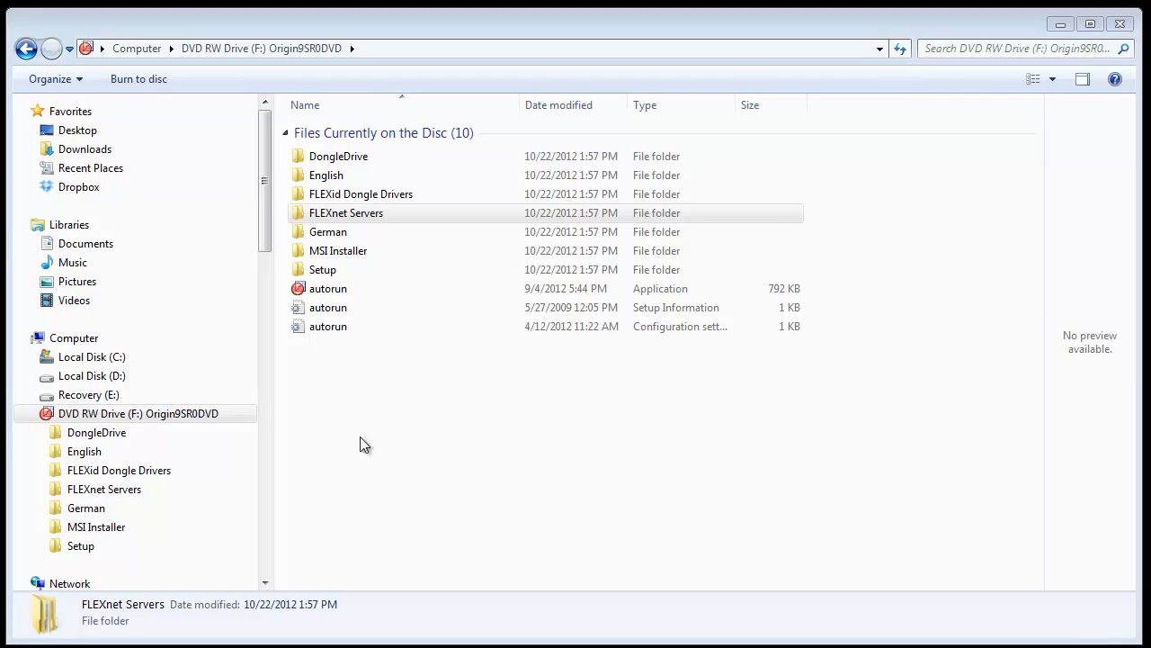
Step: Open the disc's FLEXnet Servers\Windows folder to reveal FLEXlmServerSetup_w_Dongle
left_click(341, 212)
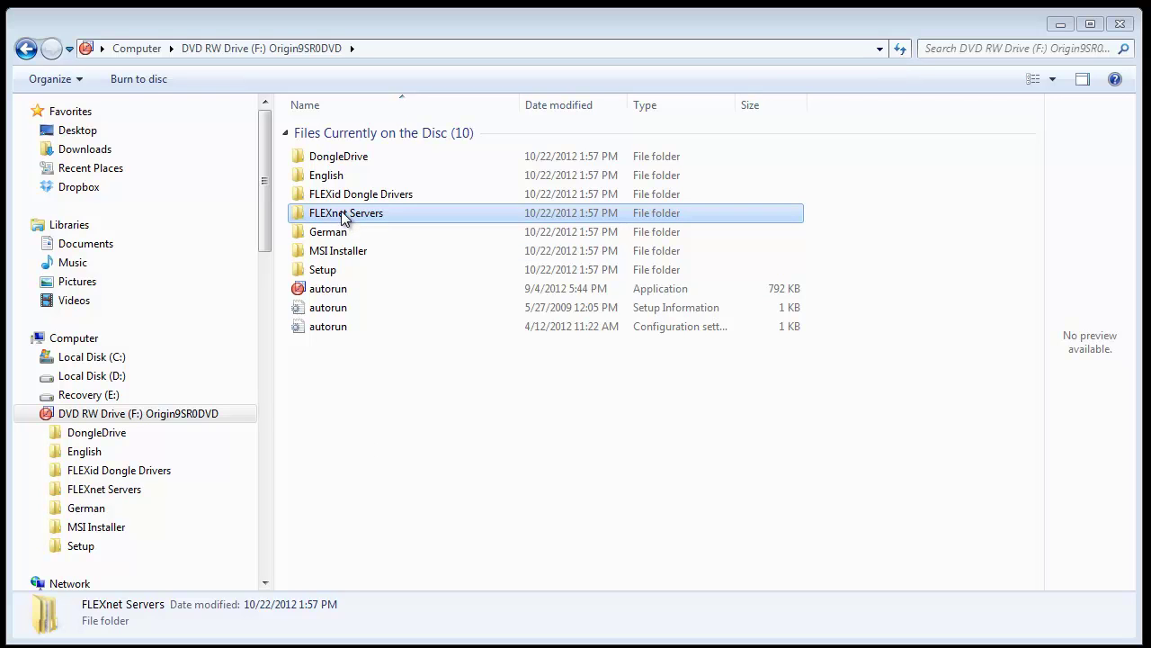
double_click(340, 212)
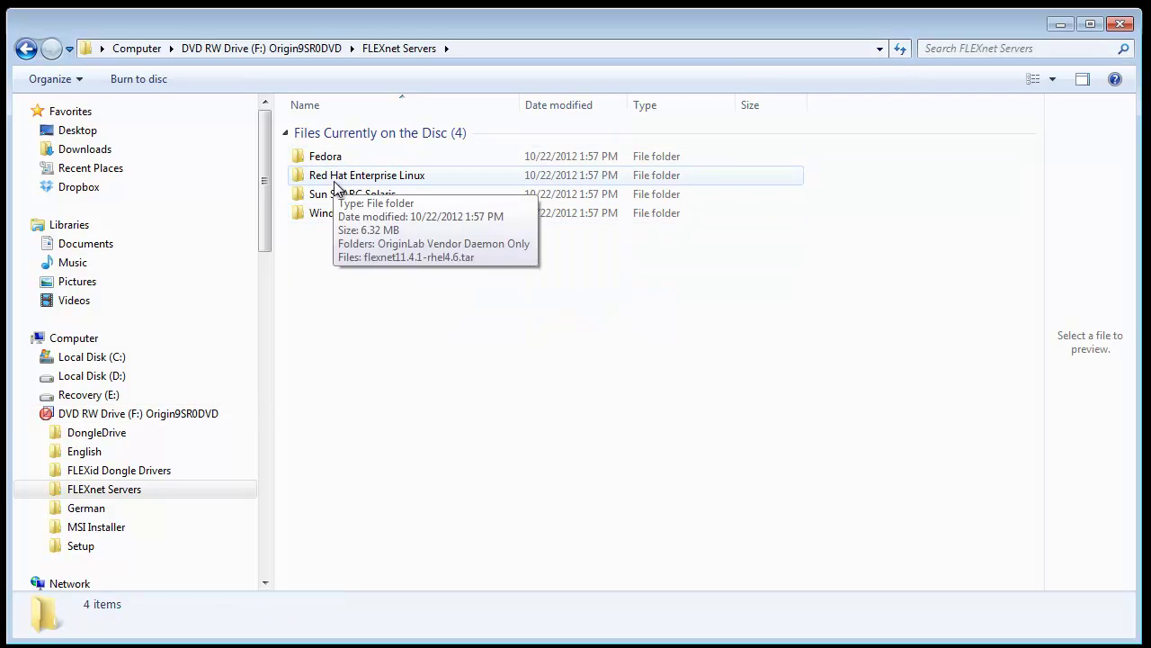
double_click(334, 216)
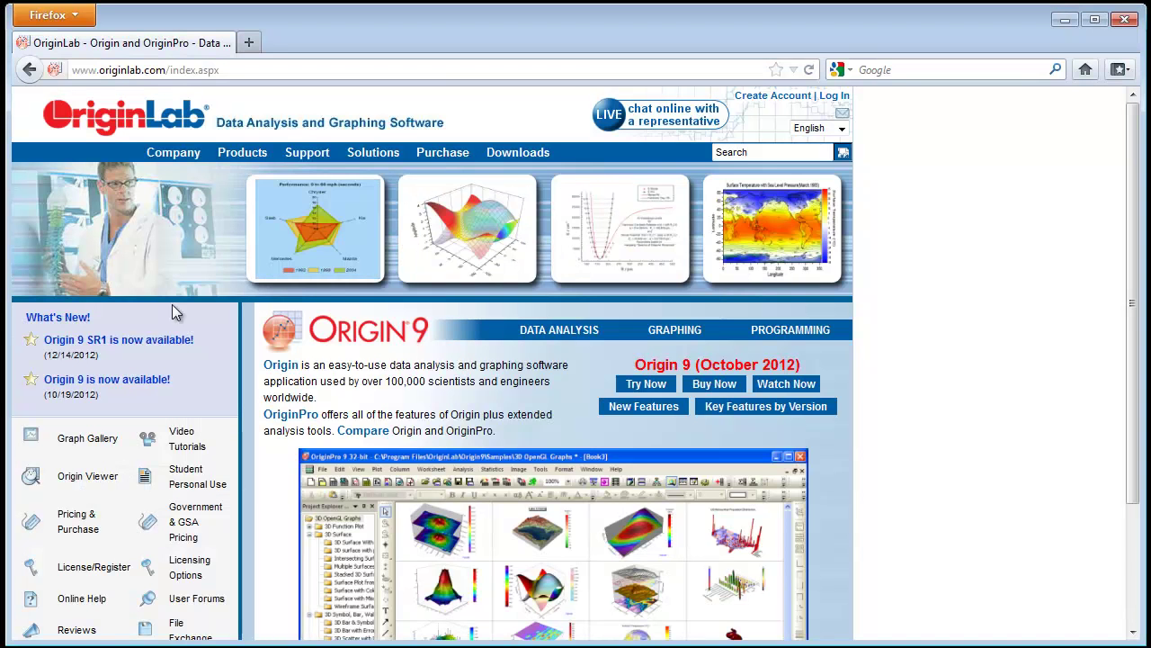
Step: Open the OriginLab Help Center's concurrent network help page
mouse_move(307, 155)
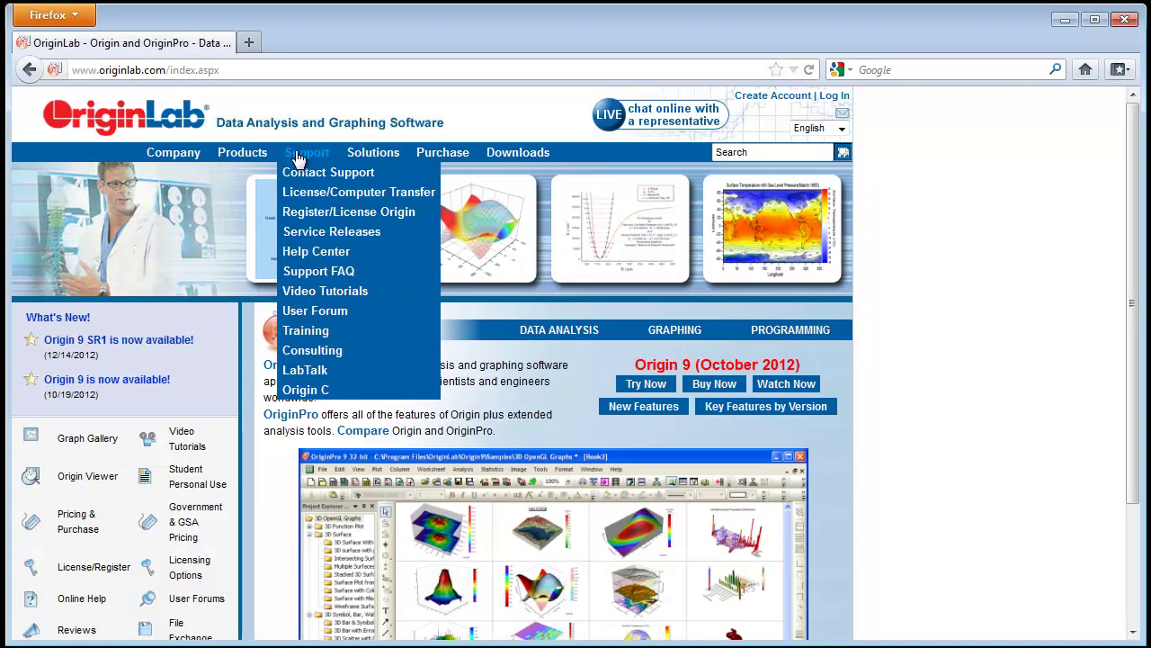
left_click(316, 256)
left_click(493, 347)
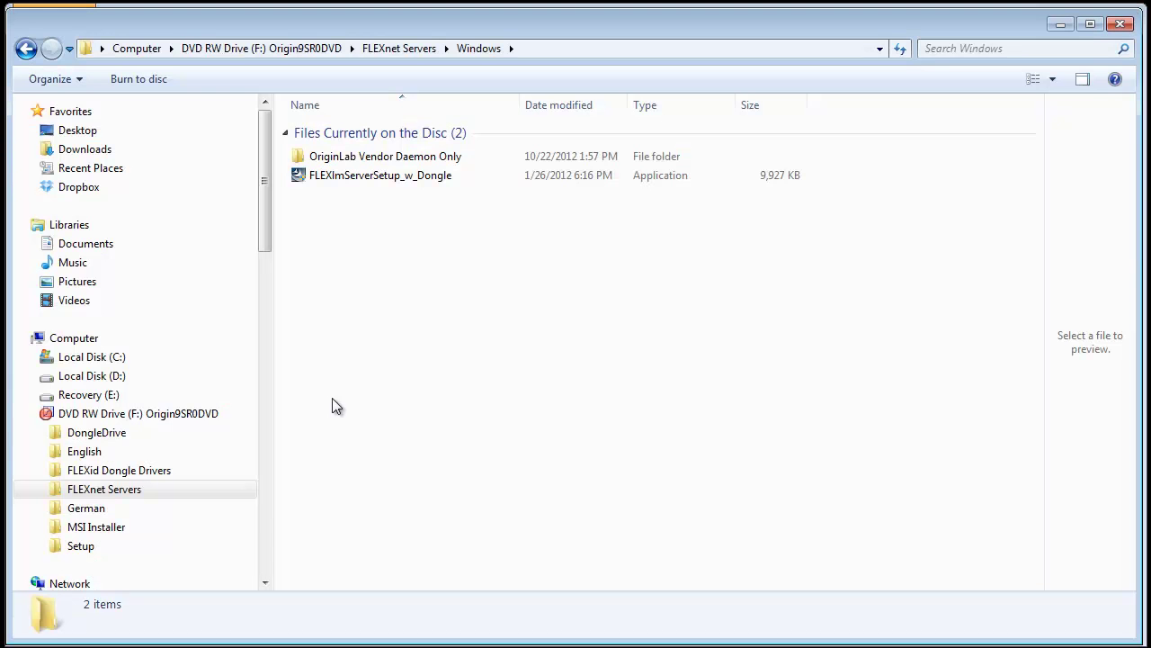
Step: Install FLEXlmServerSetup_w_Dongle to its default folder and finish with the FLEXnet Server folder opened
double_click(347, 178)
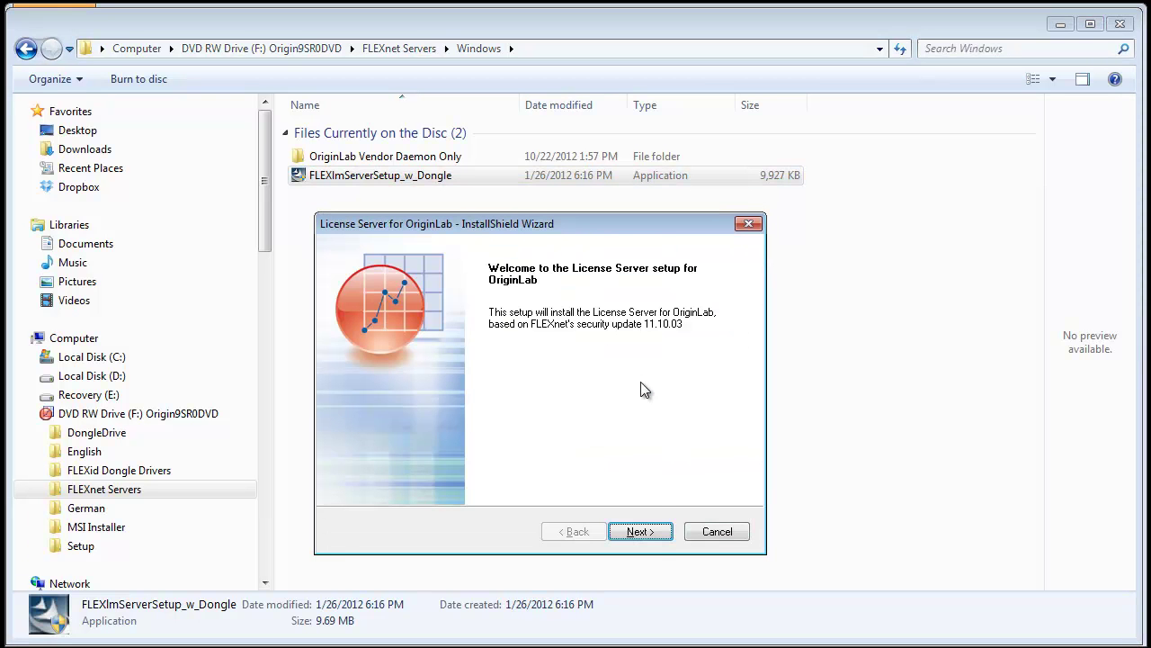
left_click(647, 536)
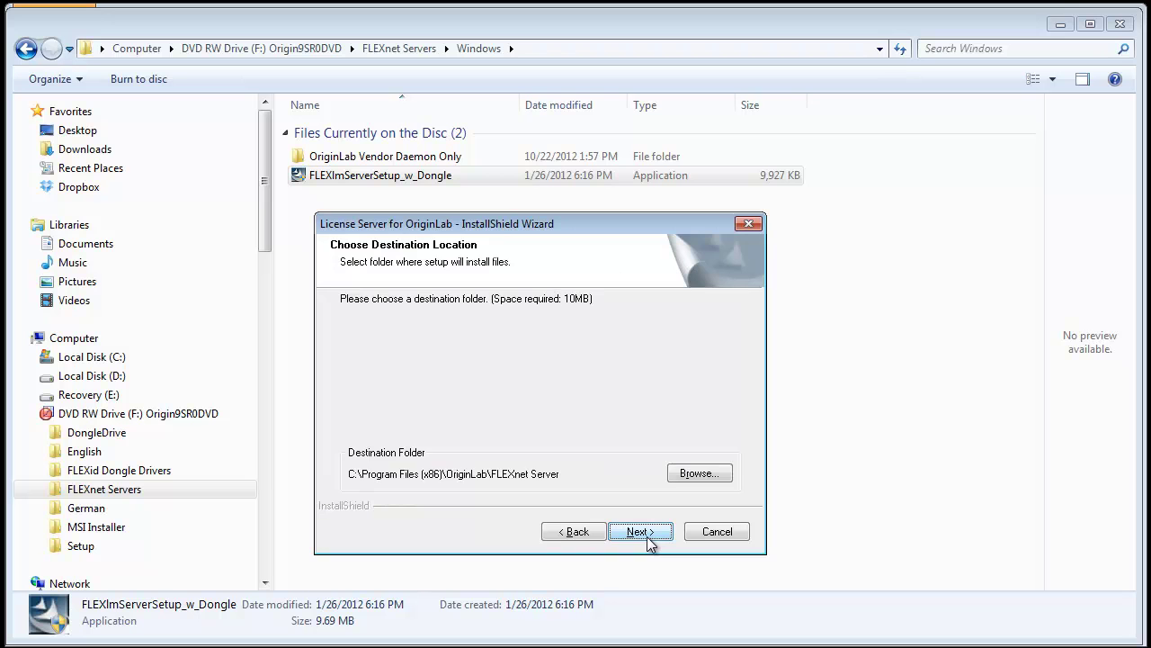
left_click(648, 538)
left_click(648, 538)
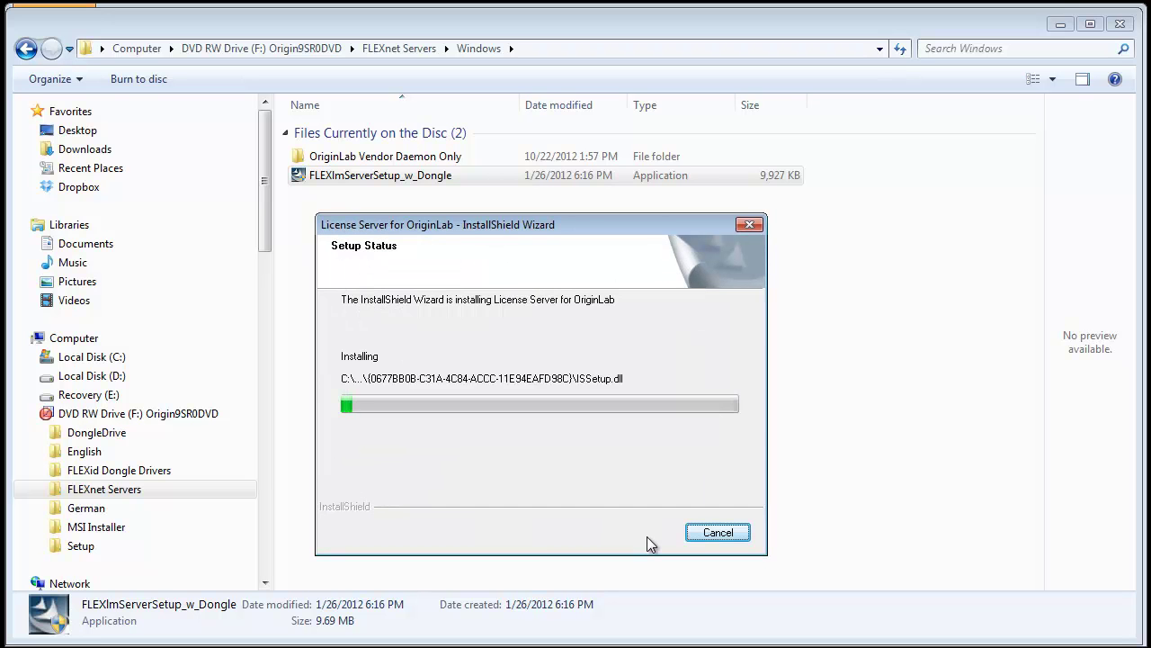
left_click(641, 531)
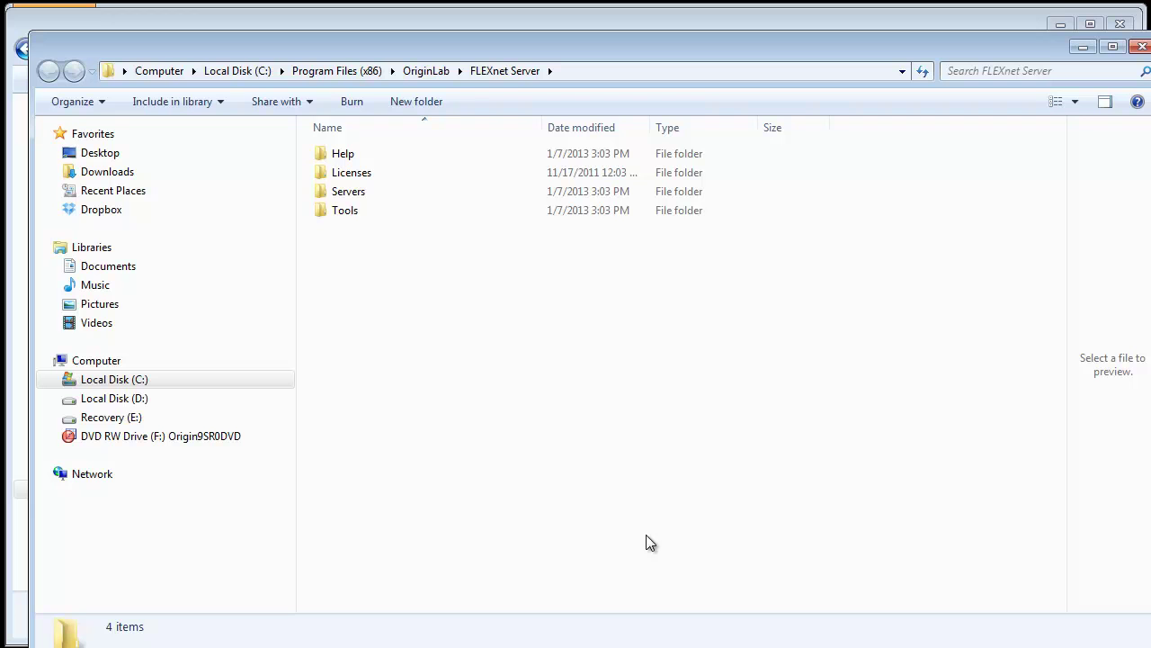
Step: Run lmtools from the FLEXnet Server Tools folder as administrator
double_click(345, 210)
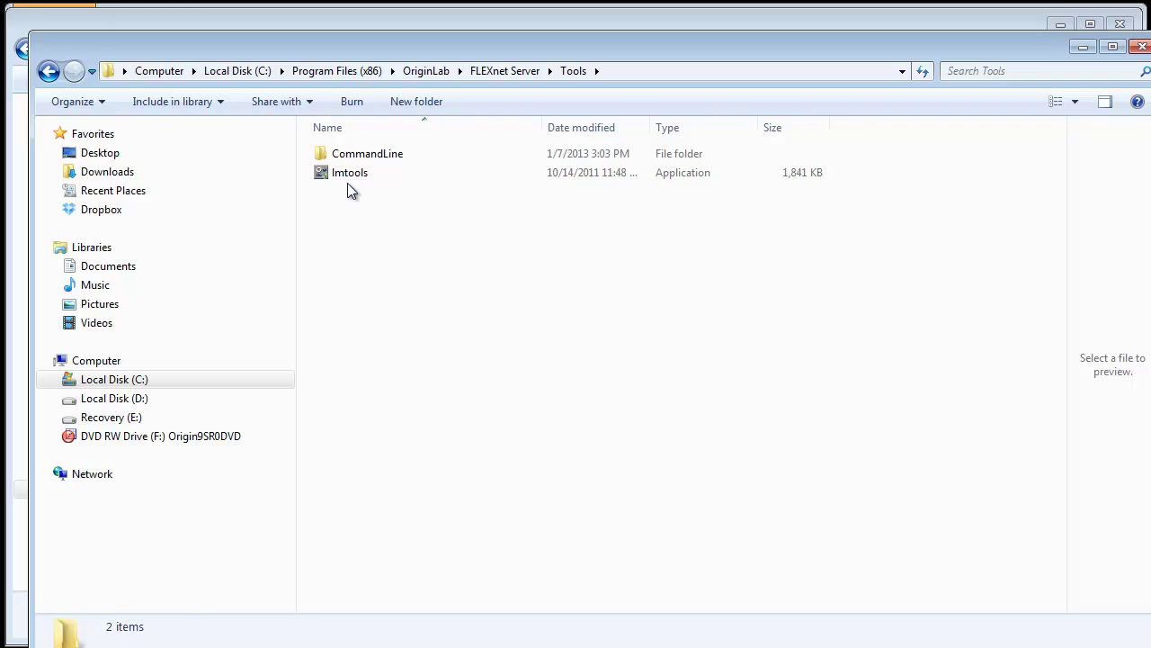
right_click(351, 175)
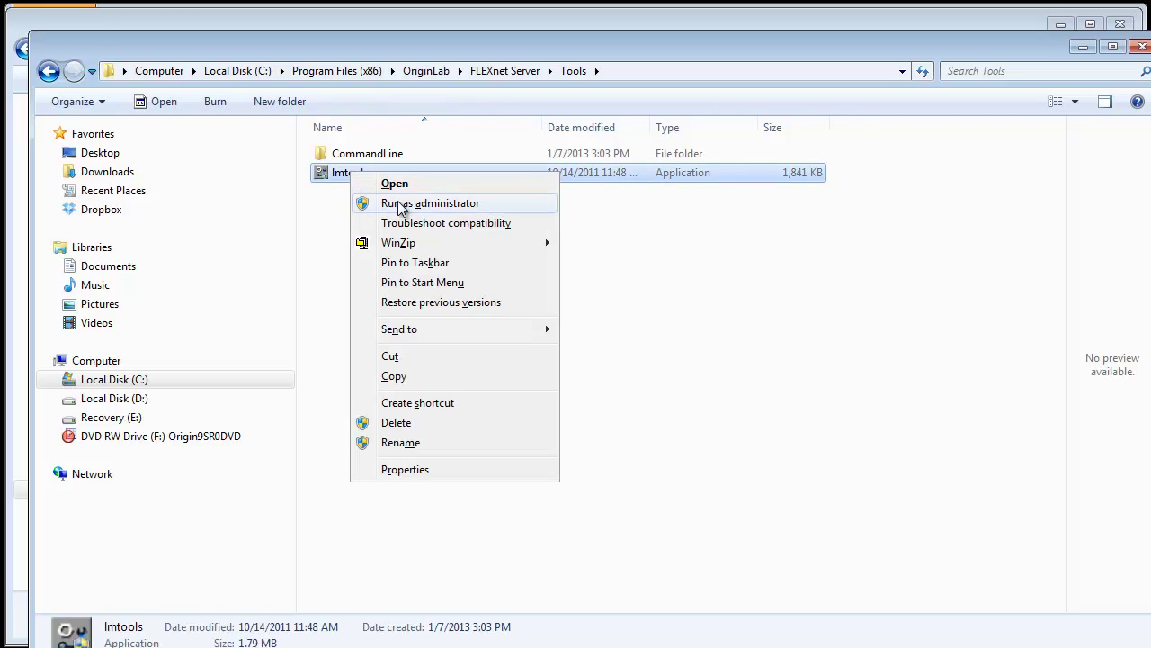
left_click(399, 203)
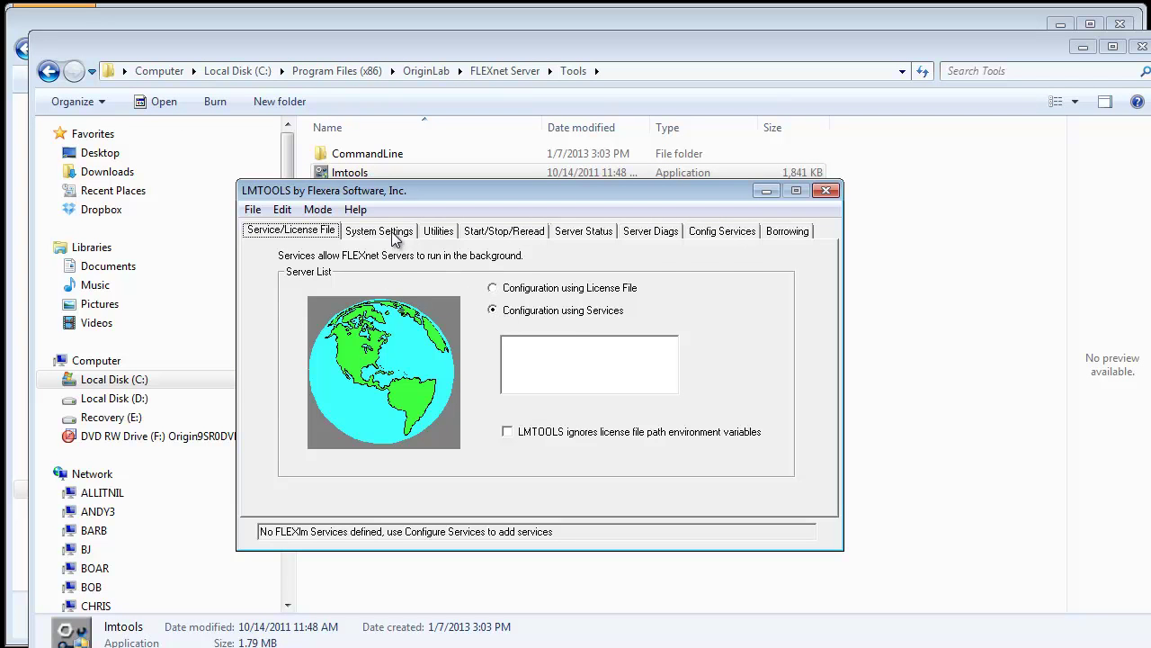
Step: Show System Settings and select the Computer/Hostname and Ethernet Address values
left_click(392, 233)
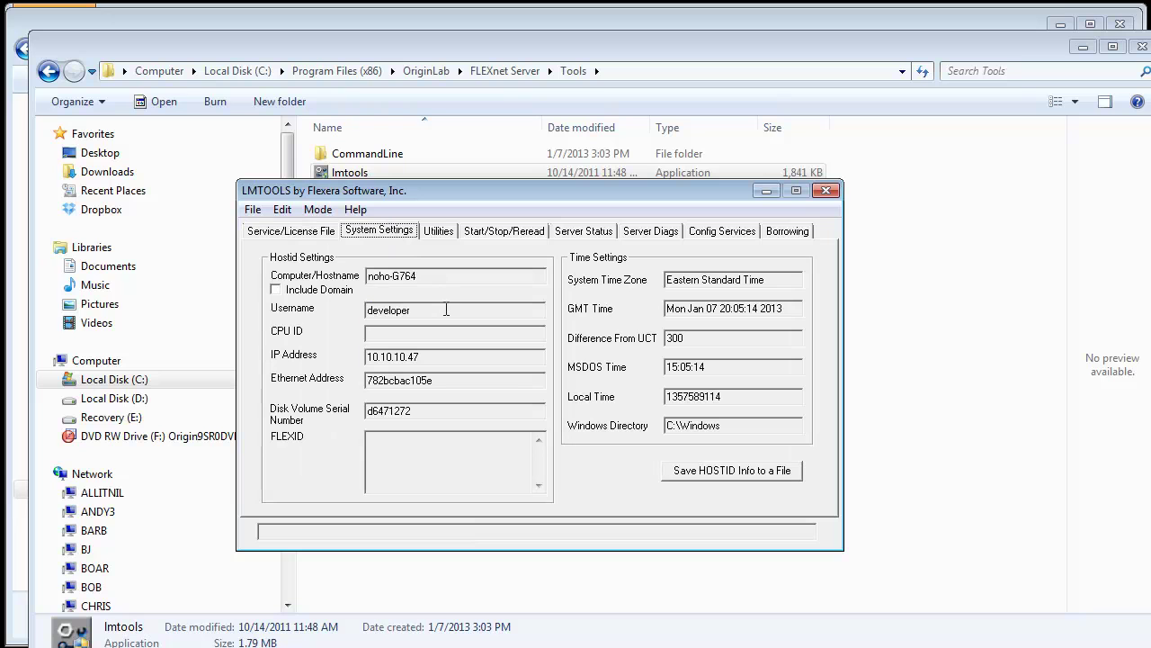
left_click_drag(433, 277, 365, 277)
left_click_drag(452, 380, 368, 384)
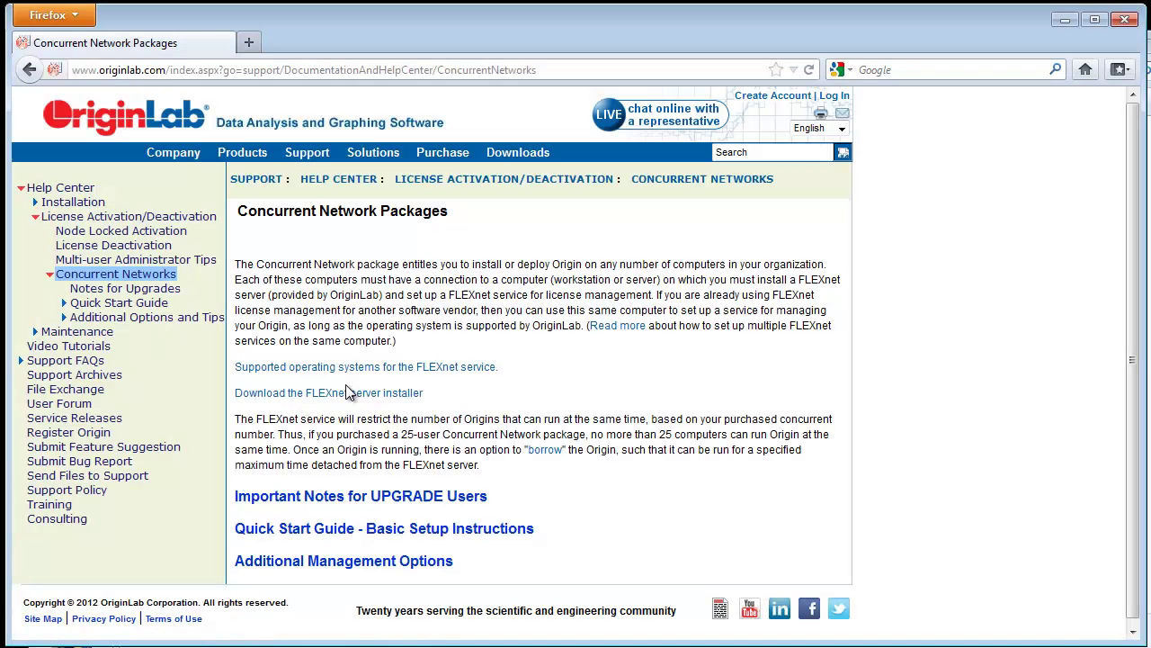
Step: Log in to OriginLab's License/Register page with the account's user ID and password
left_click(180, 117)
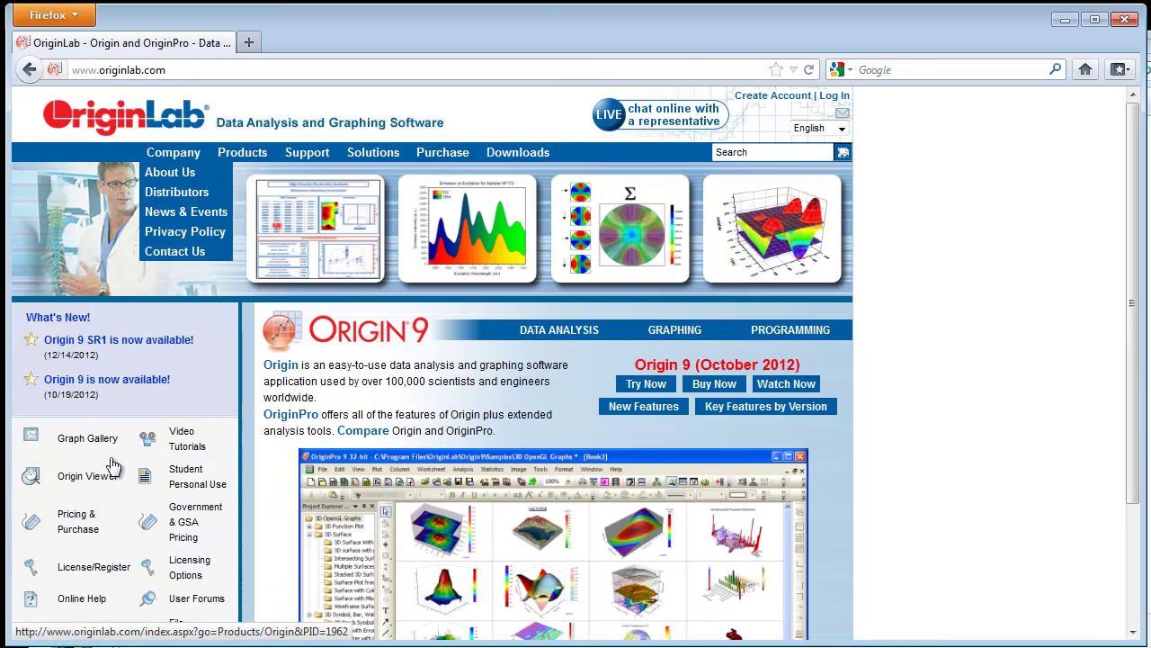
left_click(85, 569)
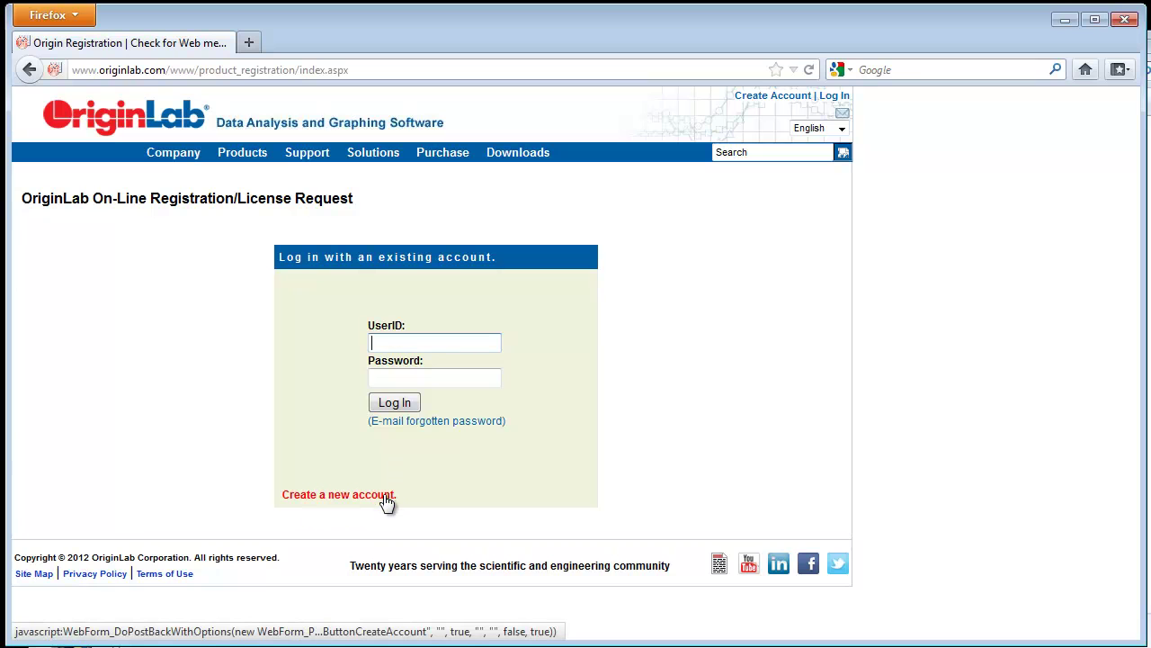
type("User_Login")
key("Tab")
type("******")
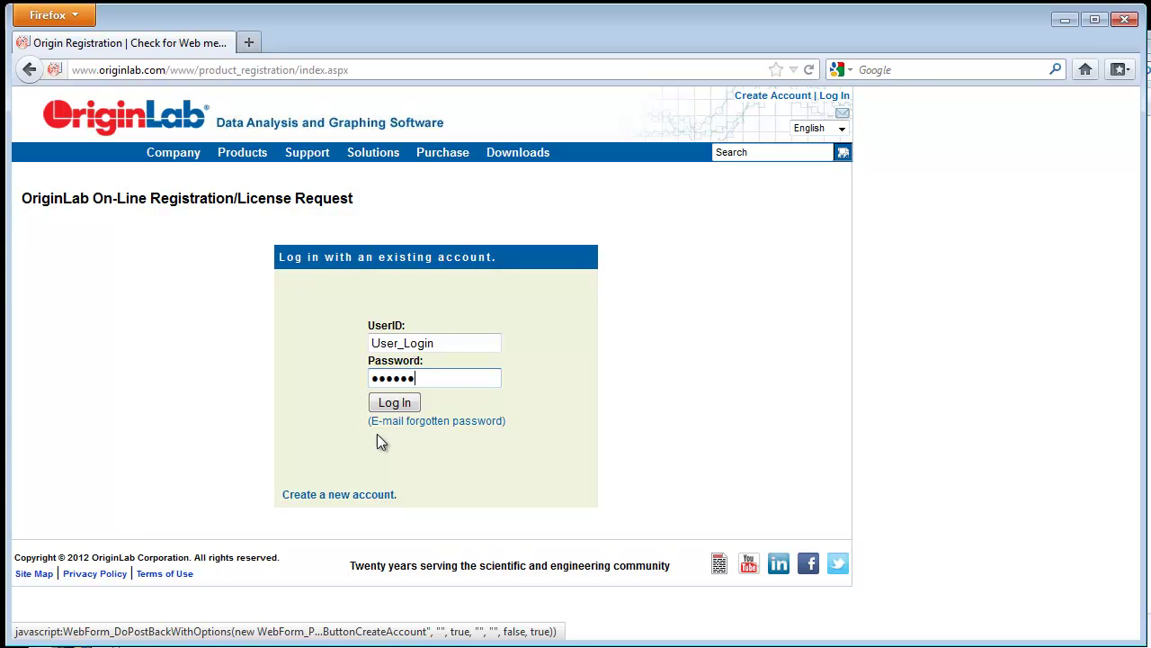
left_click(381, 403)
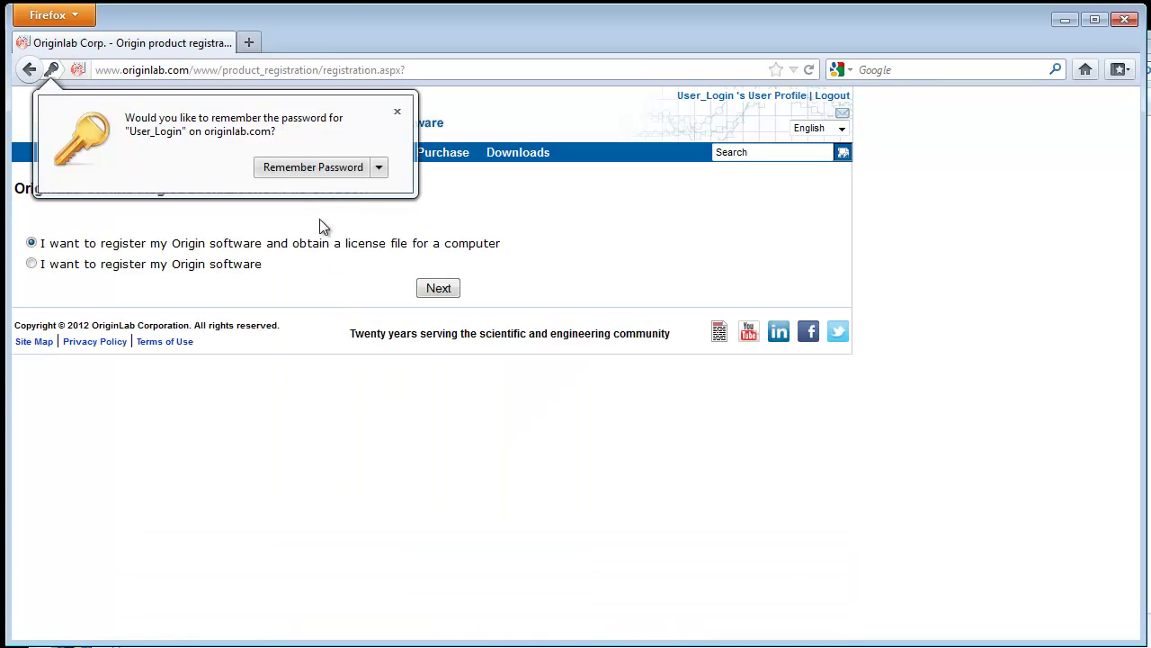
Step: Save the browser password, continue with registering for a license file, and pick Origin version 9
left_click(311, 169)
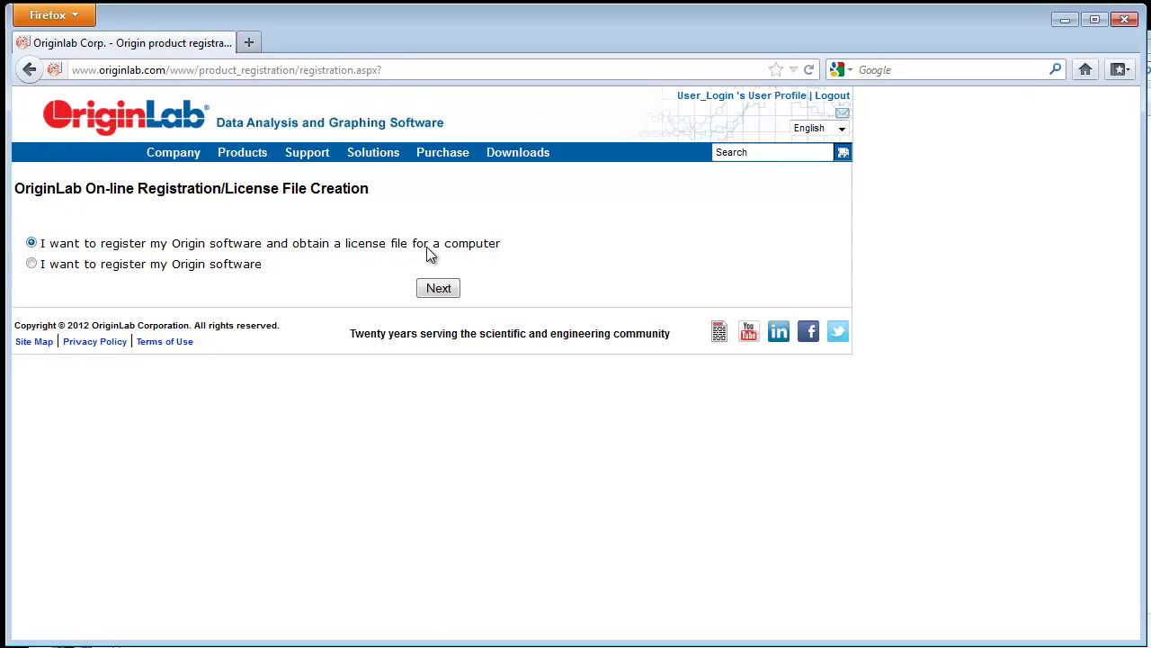
left_click(447, 290)
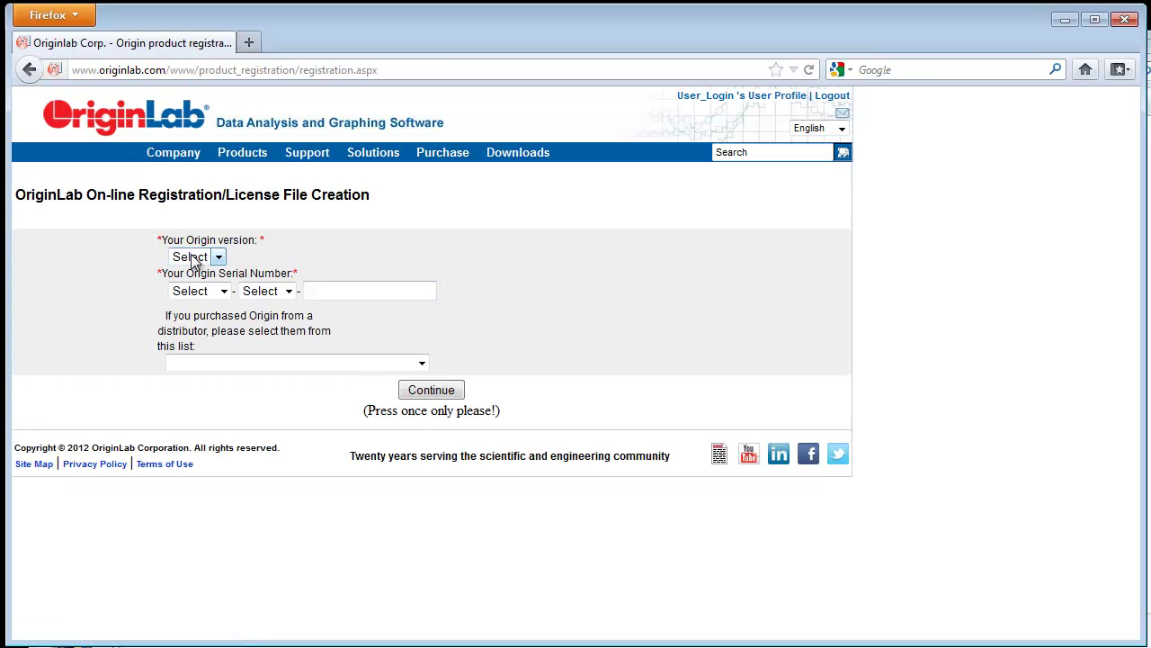
left_click(192, 258)
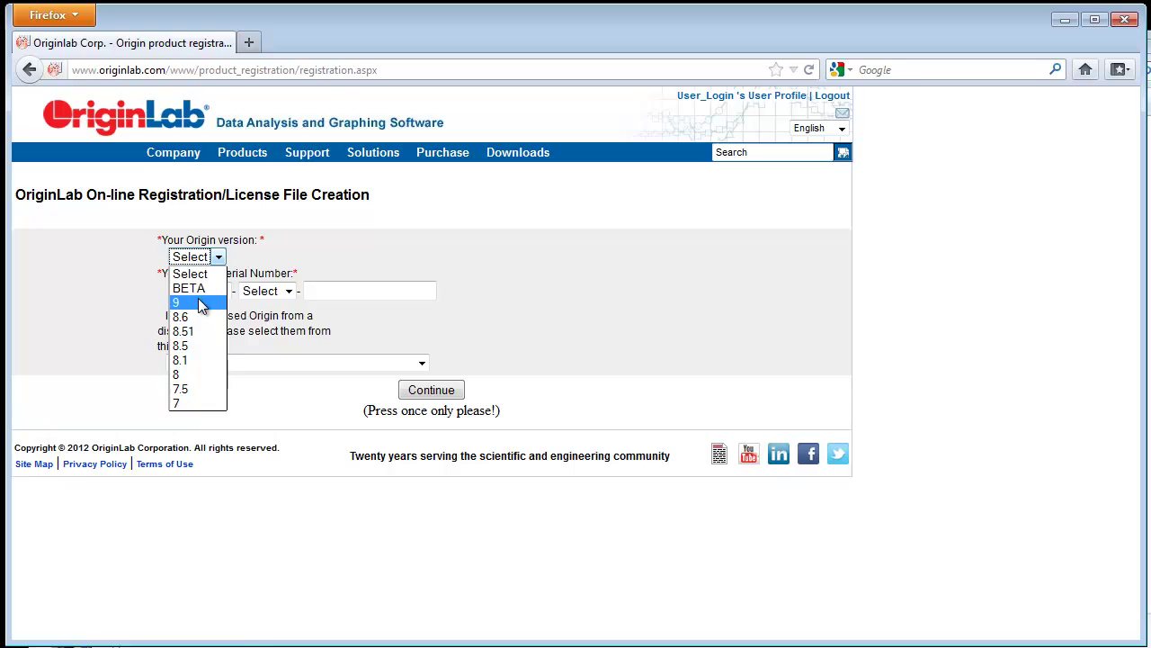
left_click(202, 304)
Step: Fill in the full product serial number from the prefix lists and remaining digits
left_click(201, 295)
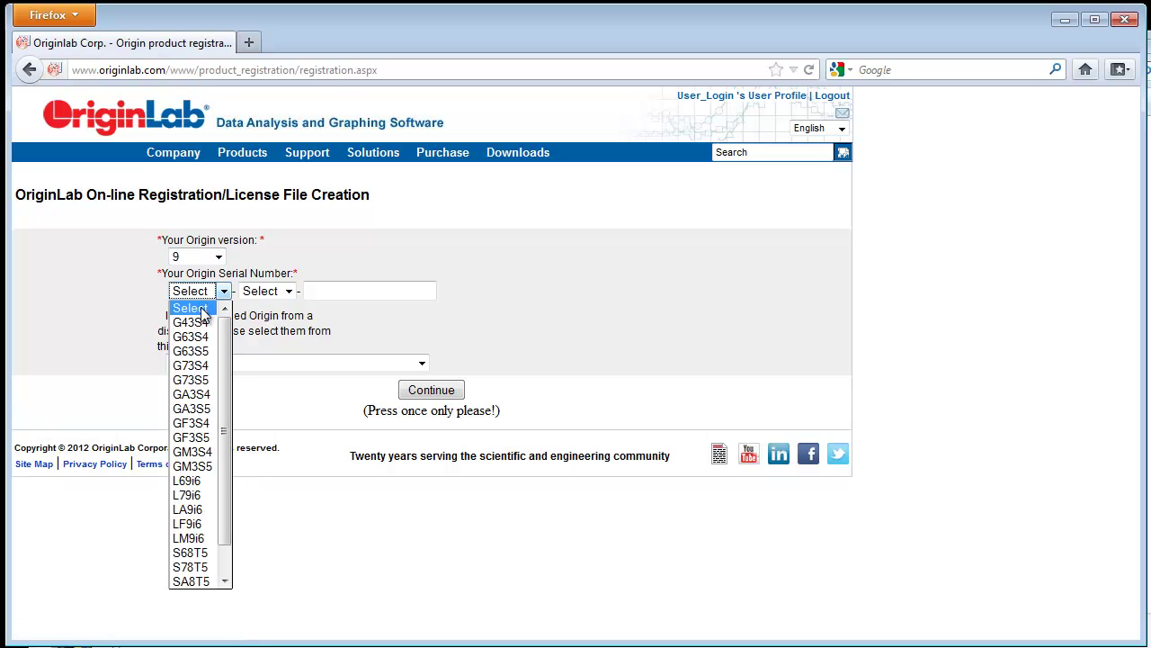
left_click(205, 423)
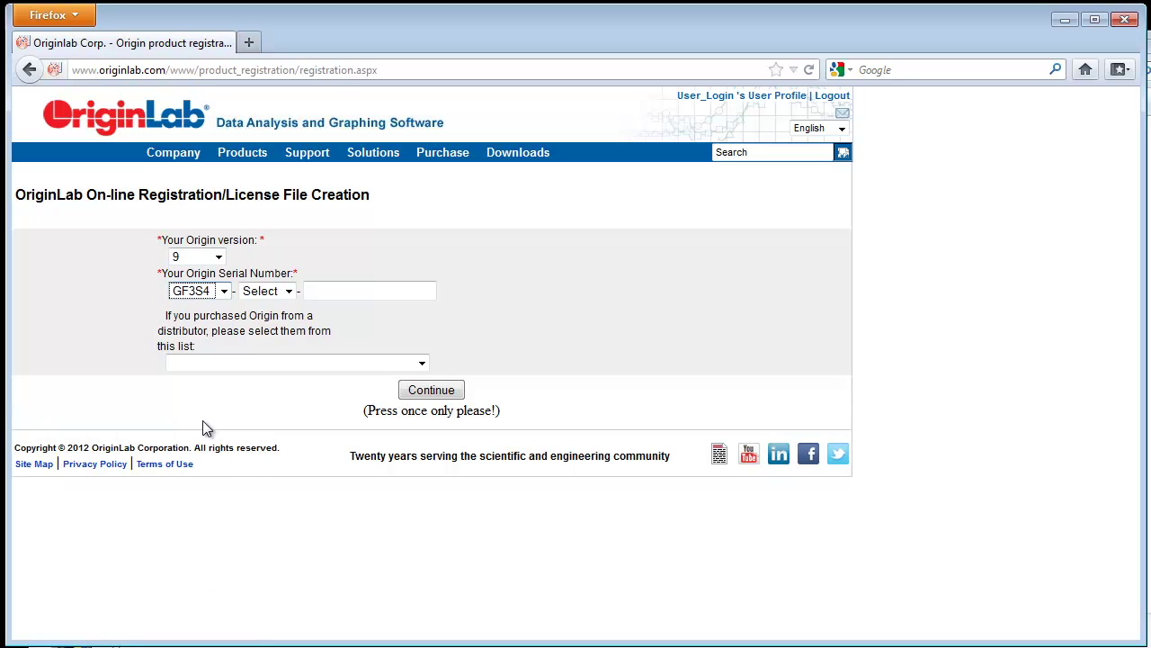
left_click(266, 291)
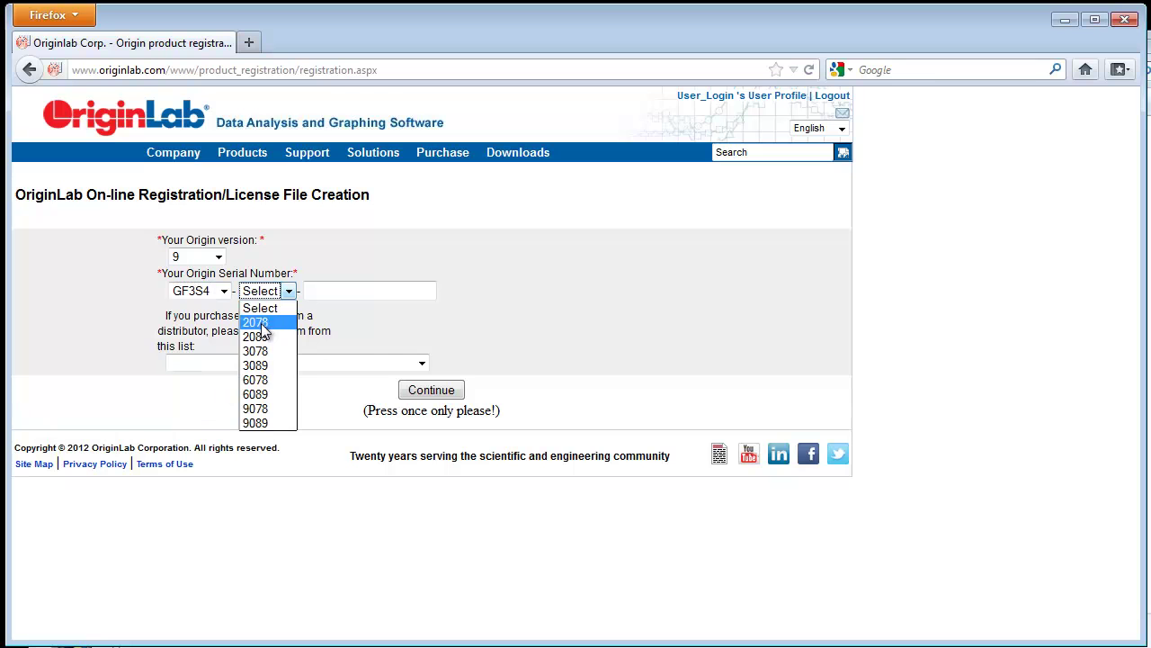
left_click(258, 409)
left_click(317, 290)
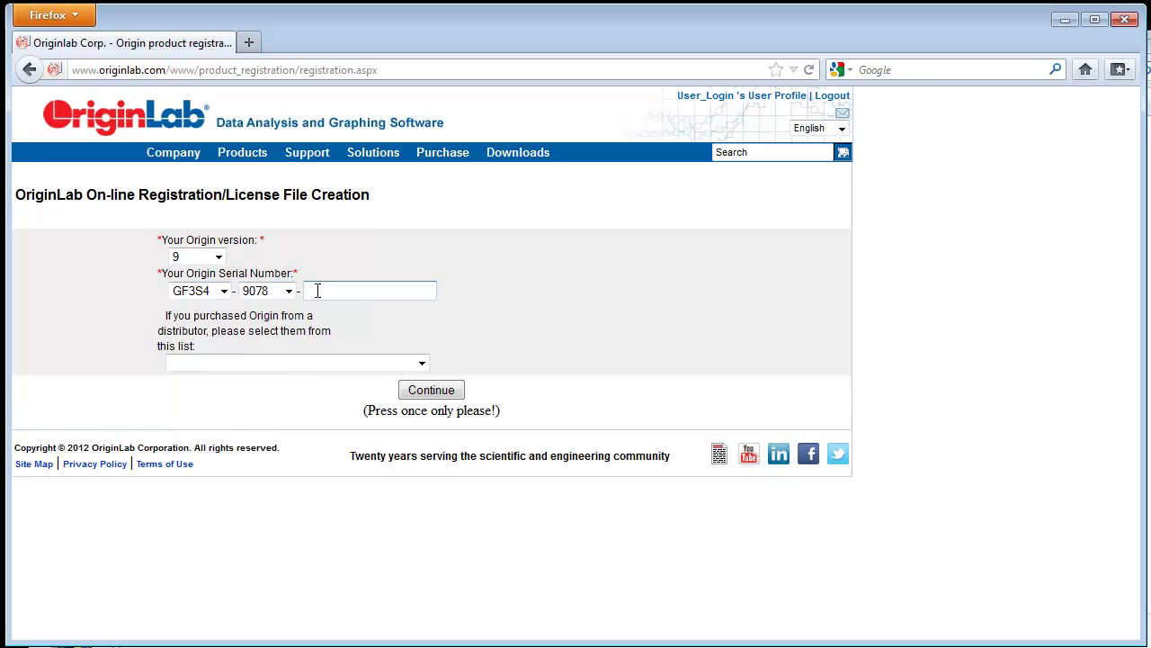
Step: Submit the serial, then paste the server's host name from LMTOOLS into Host Name
left_click(447, 389)
key("alt+Tab")
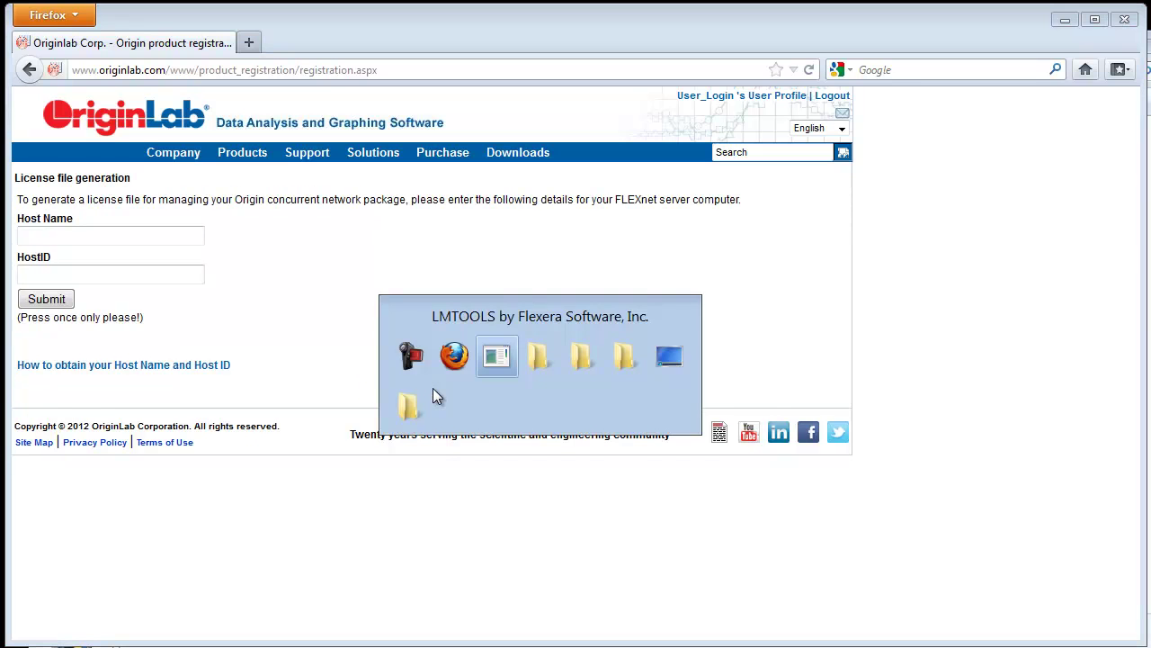
left_click_drag(466, 279, 366, 280)
key("ctrl+c")
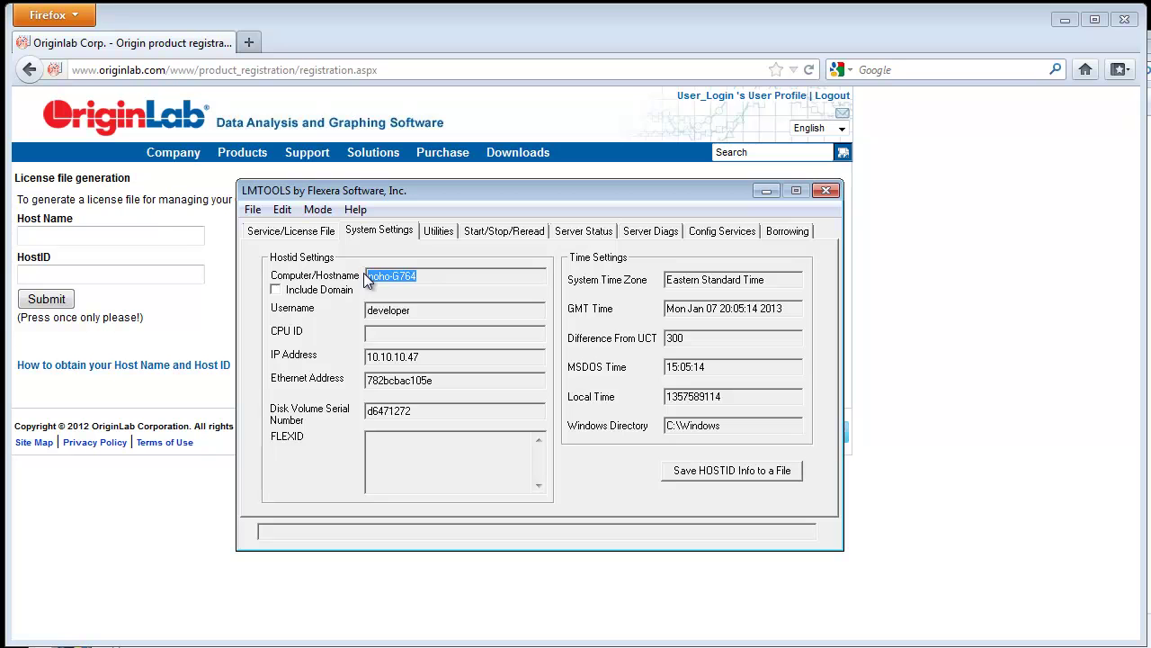
left_click(156, 234)
key("ctrl+v")
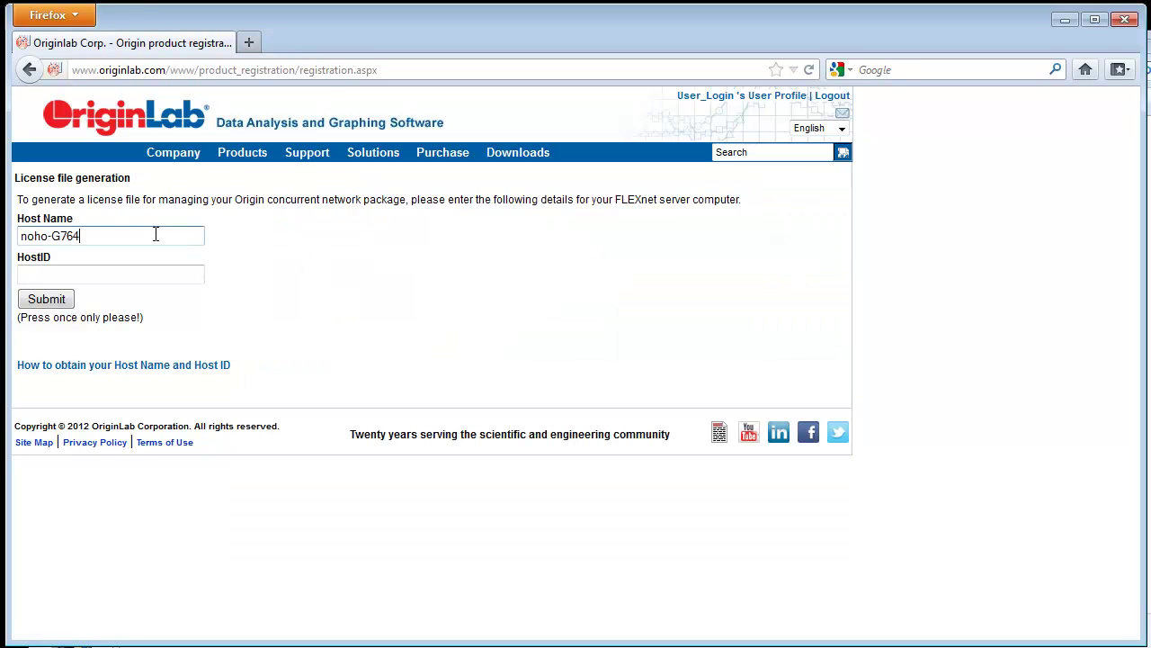
Step: Paste the Ethernet address as HostID, generate the license, and select all its text
key("alt+Tab")
left_click_drag(437, 382, 360, 381)
key("ctrl+c")
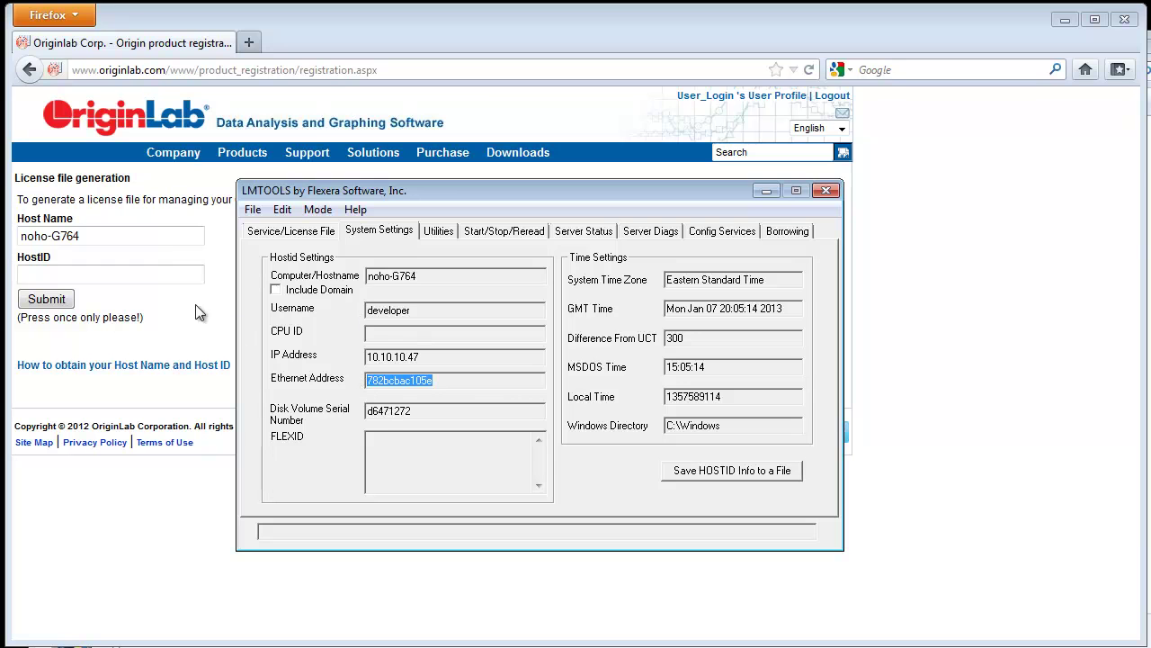
left_click(167, 275)
key("ctrl+v")
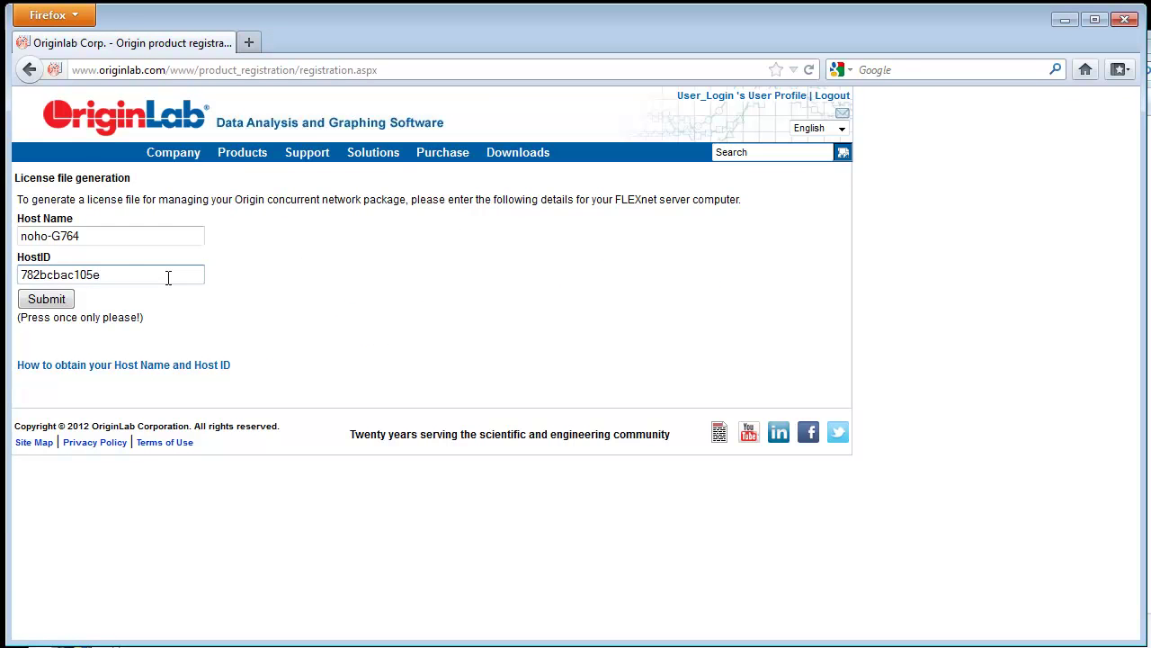
left_click(48, 300)
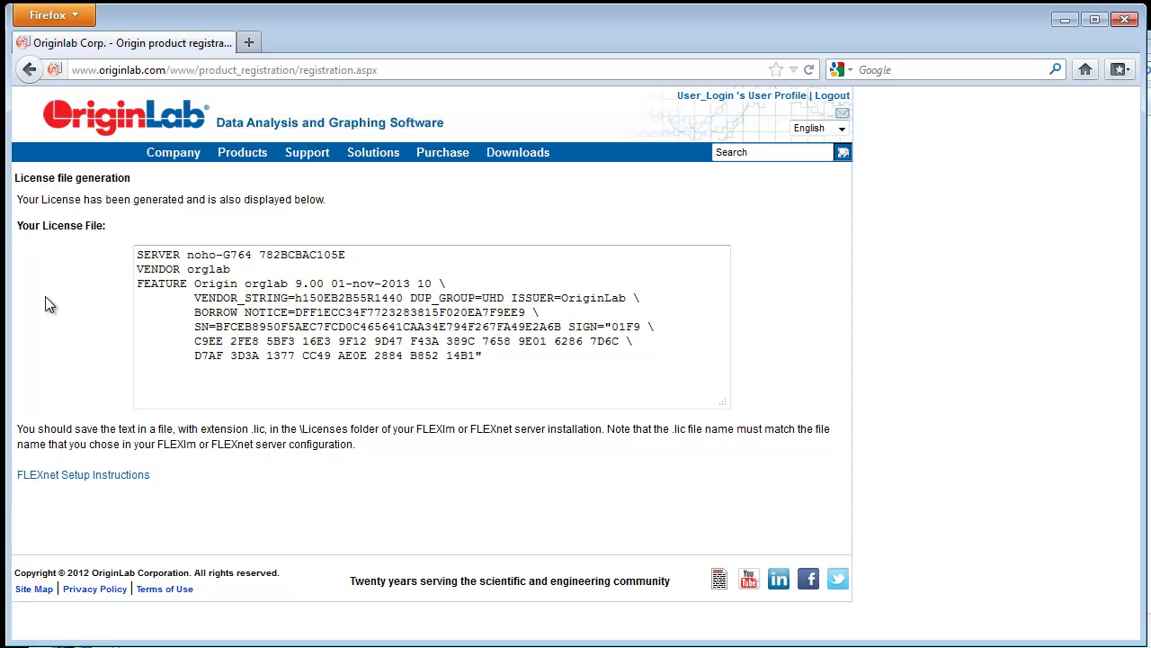
left_click(137, 255)
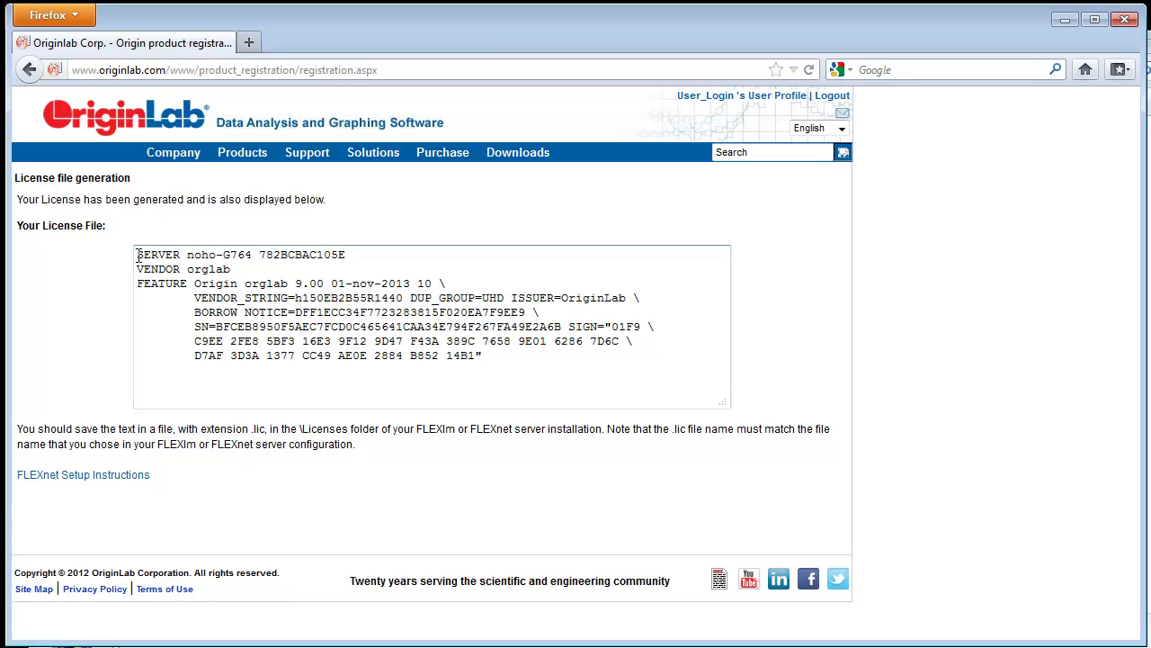
left_click_drag(137, 254, 552, 378)
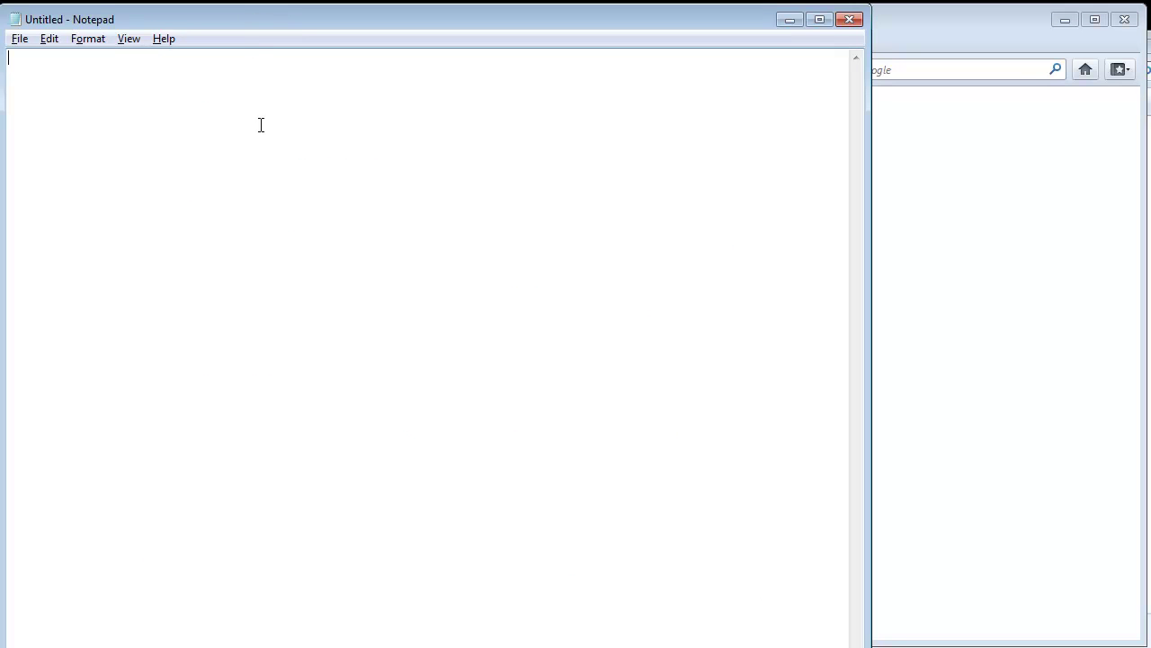
Step: Paste the license text into Notepad and save it on the Desktop as orglab.lic, type All Files
key("ctrl+v")
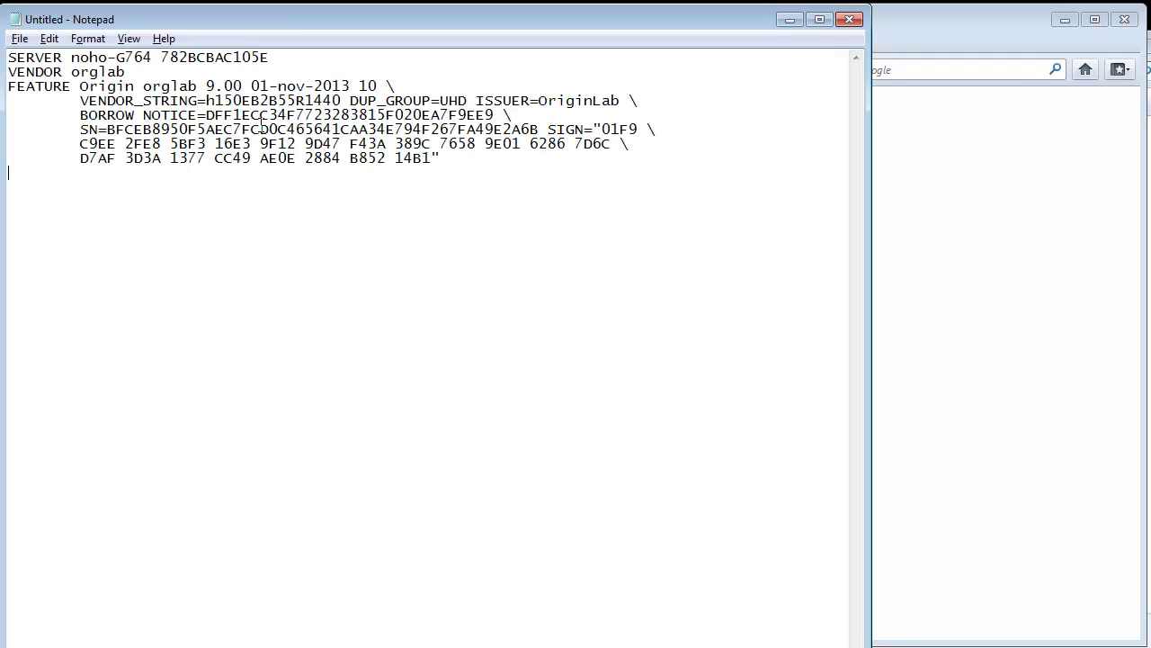
left_click(18, 38)
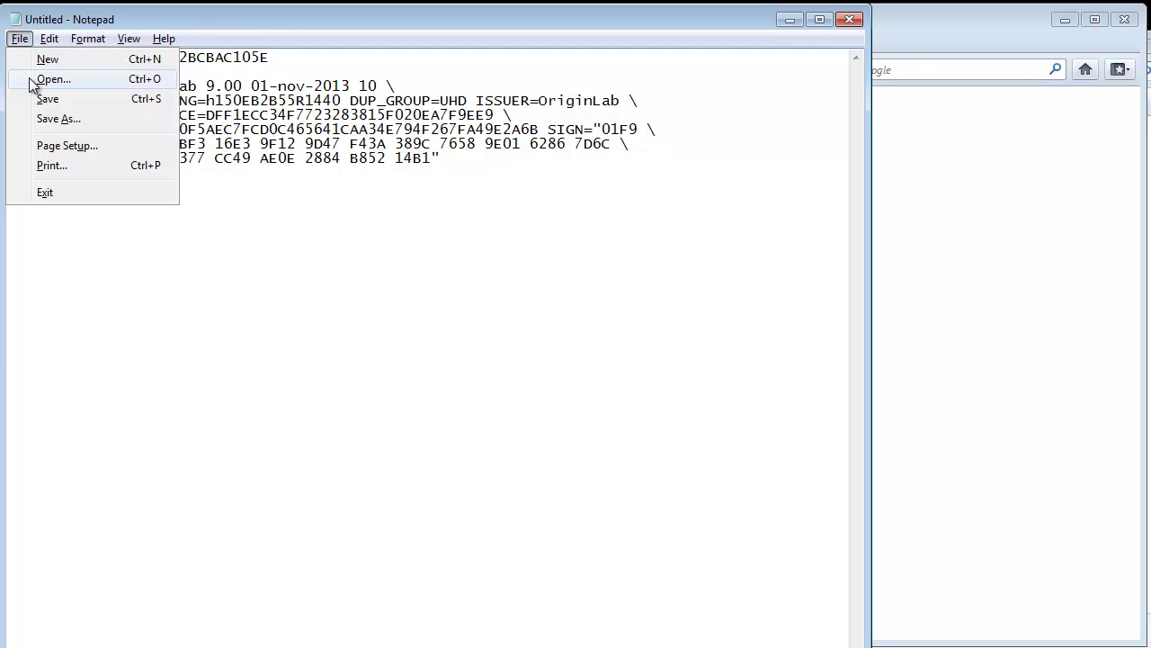
left_click(58, 118)
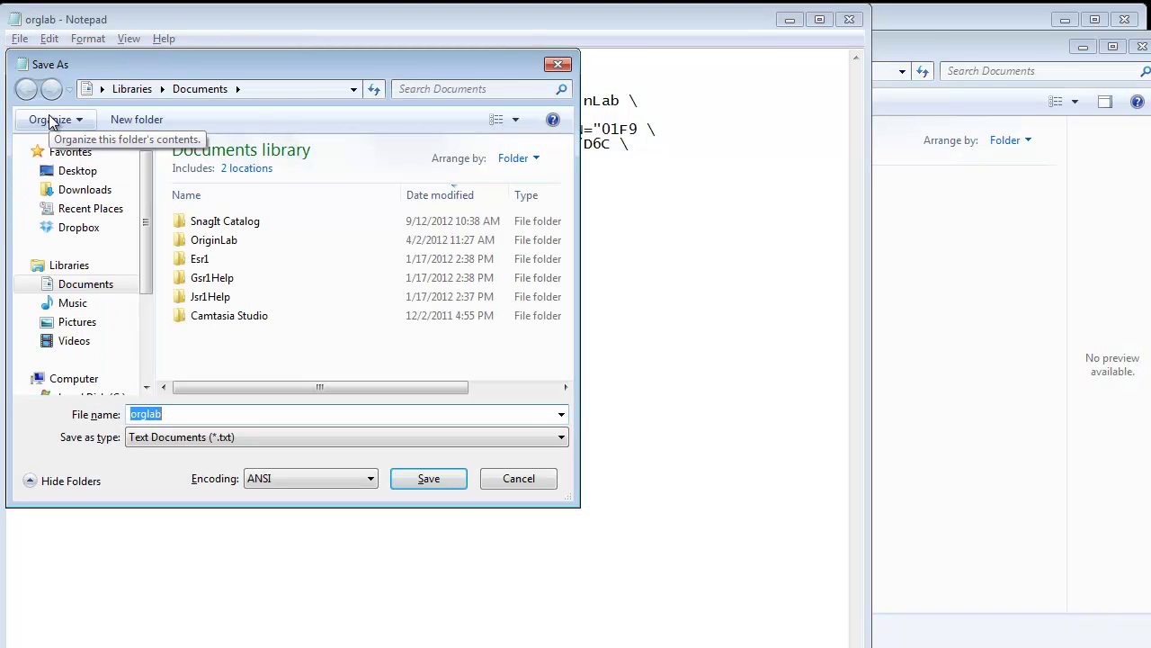
left_click(77, 171)
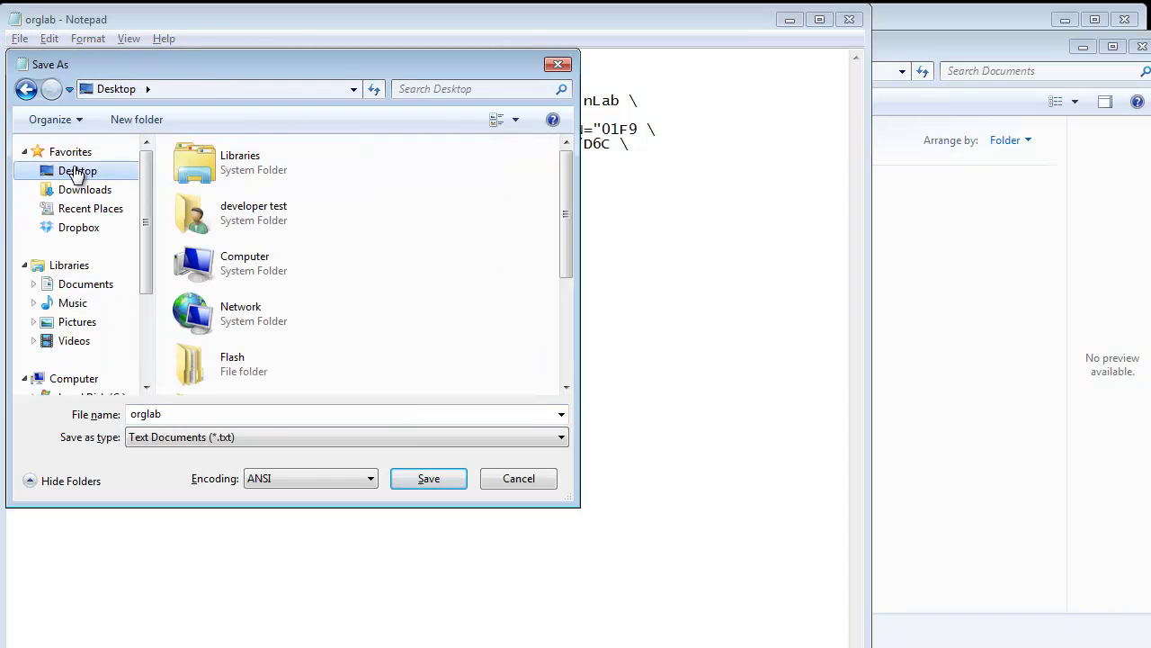
left_click(244, 437)
left_click(249, 465)
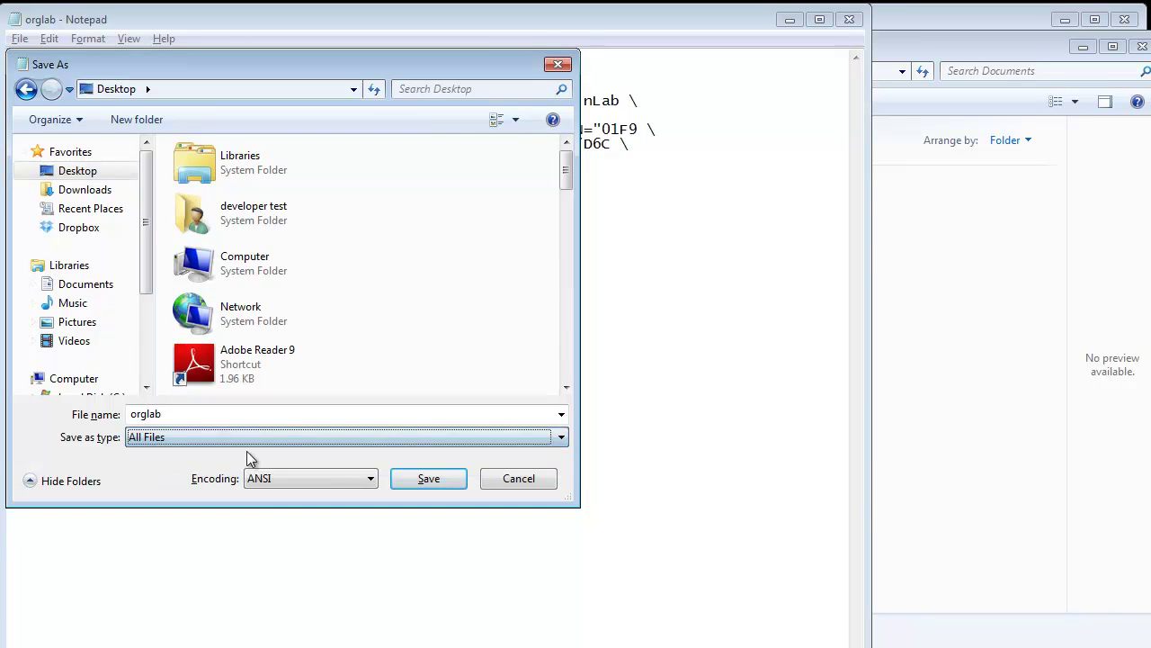
left_click(244, 412)
left_click(241, 412)
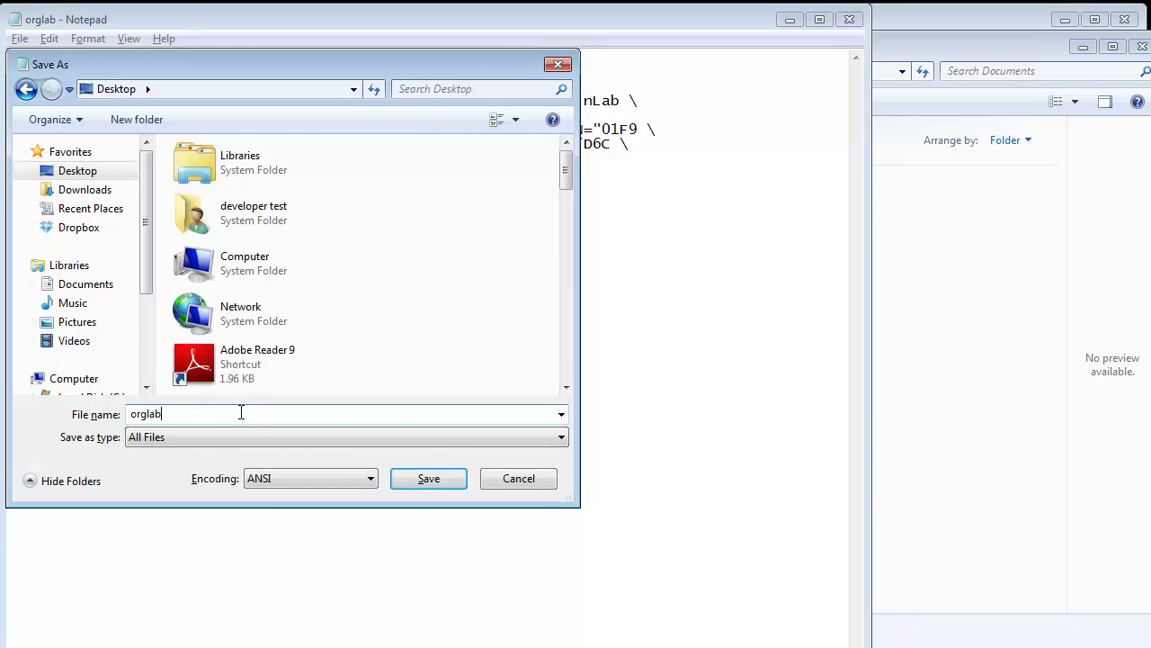
type(".lic")
key("Return")
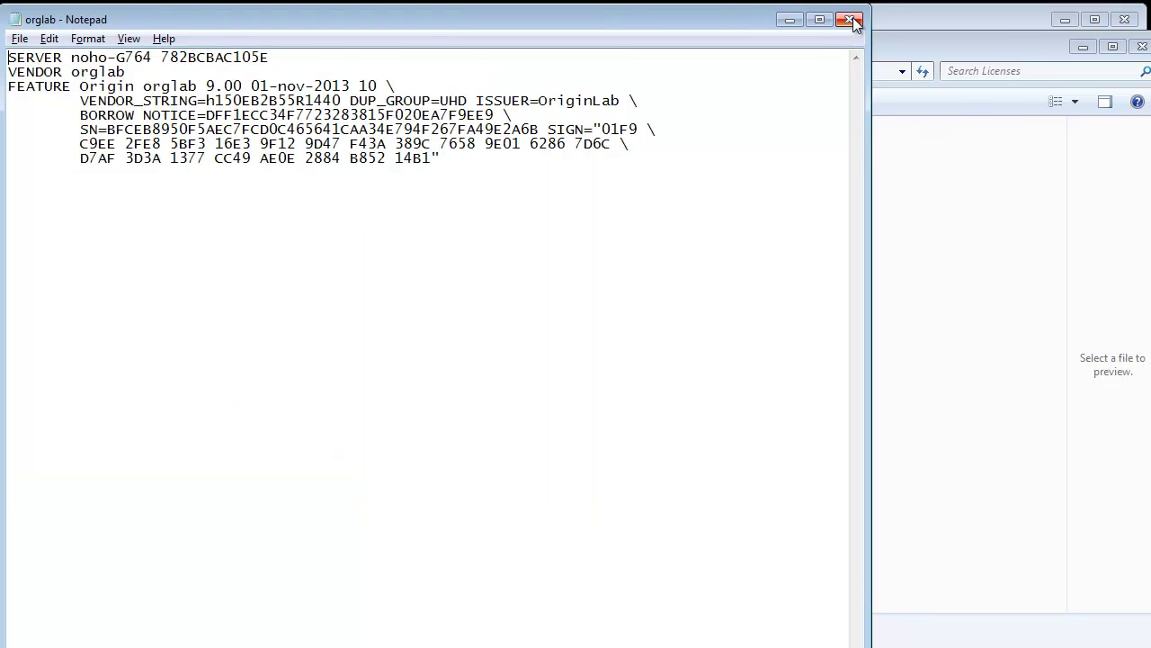
Step: Close Notepad and move orglab.lic into FLEXnet Server\Licenses, approving the administrator prompt
left_click(850, 19)
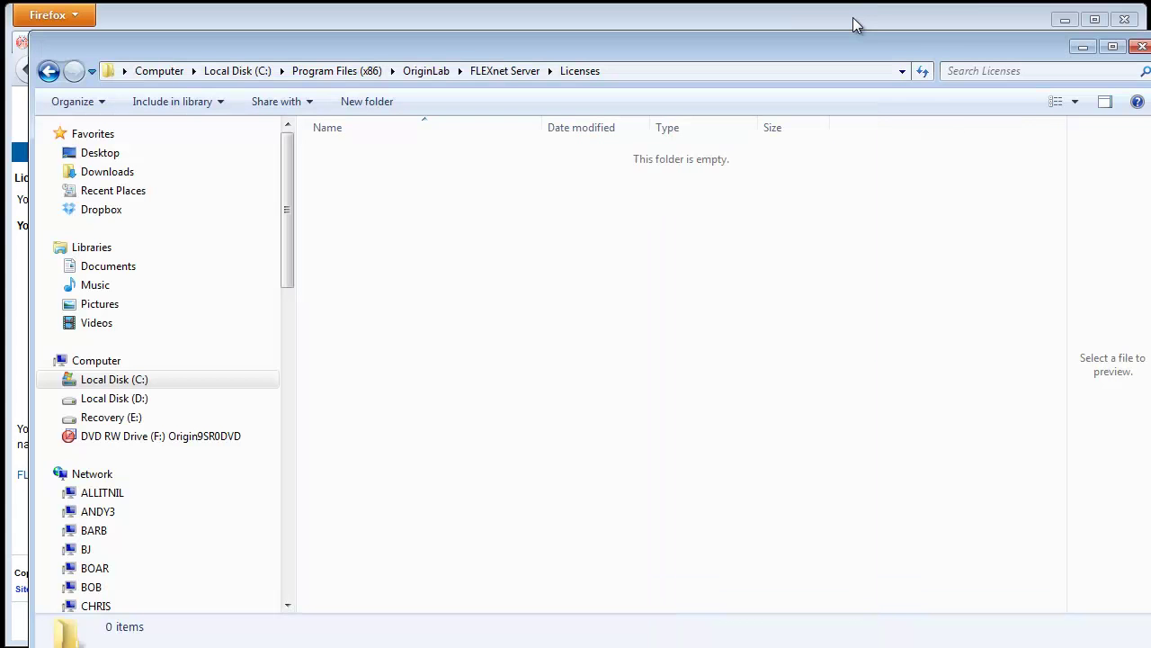
left_click(504, 71)
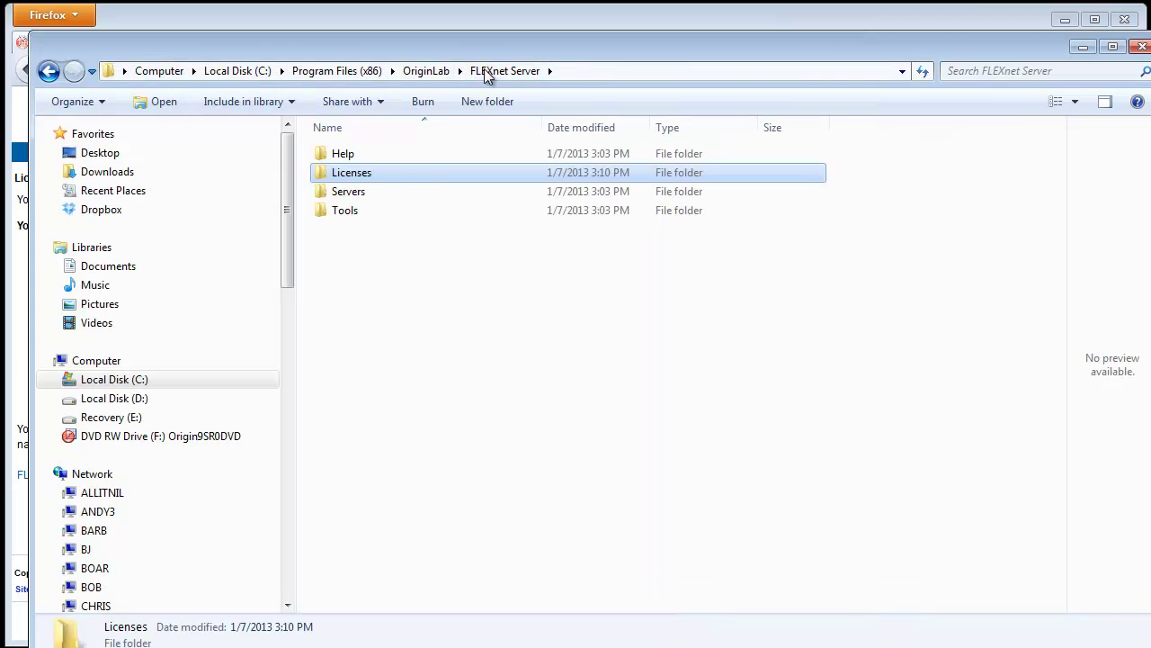
double_click(421, 174)
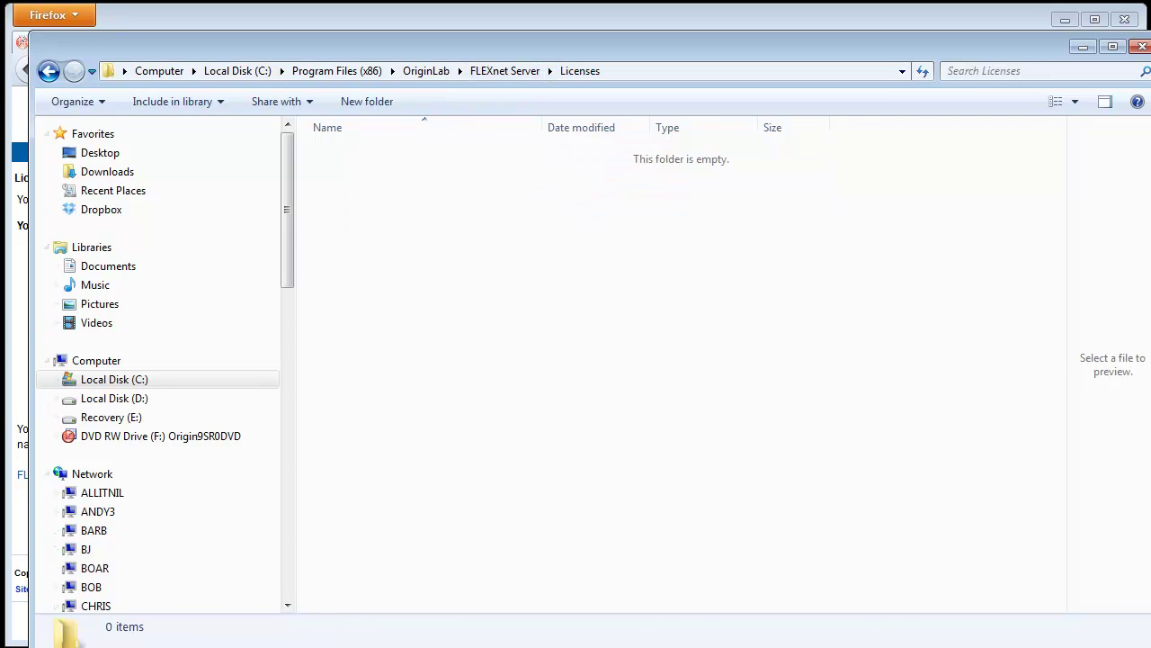
left_click_drag(231, 367, 426, 321)
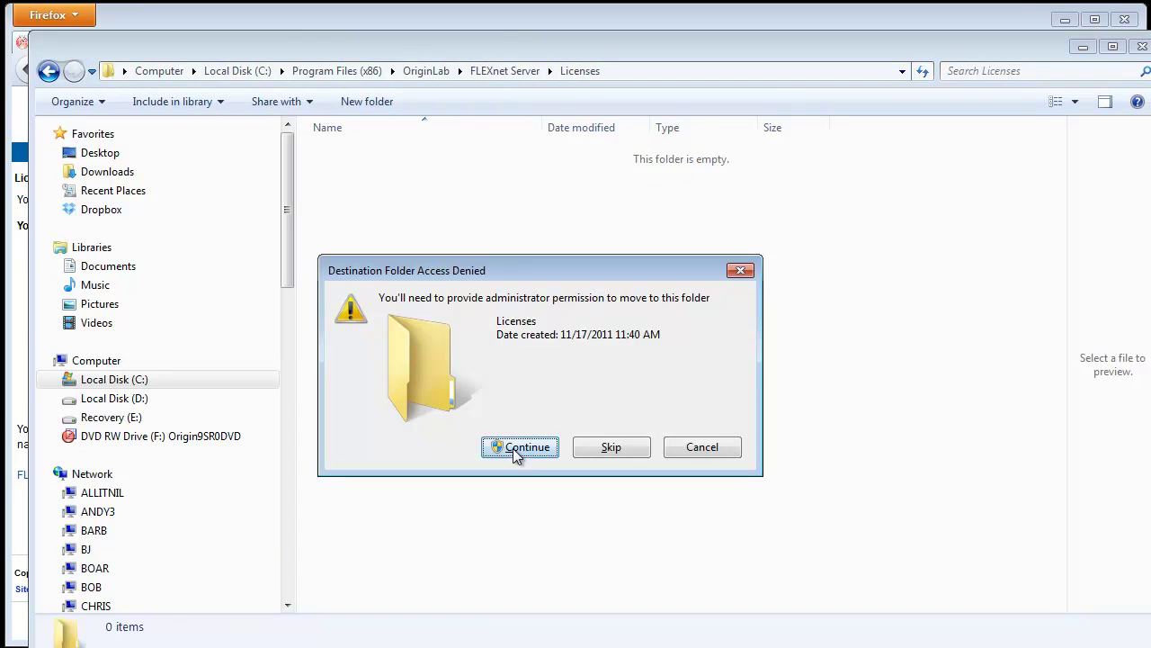
left_click(513, 449)
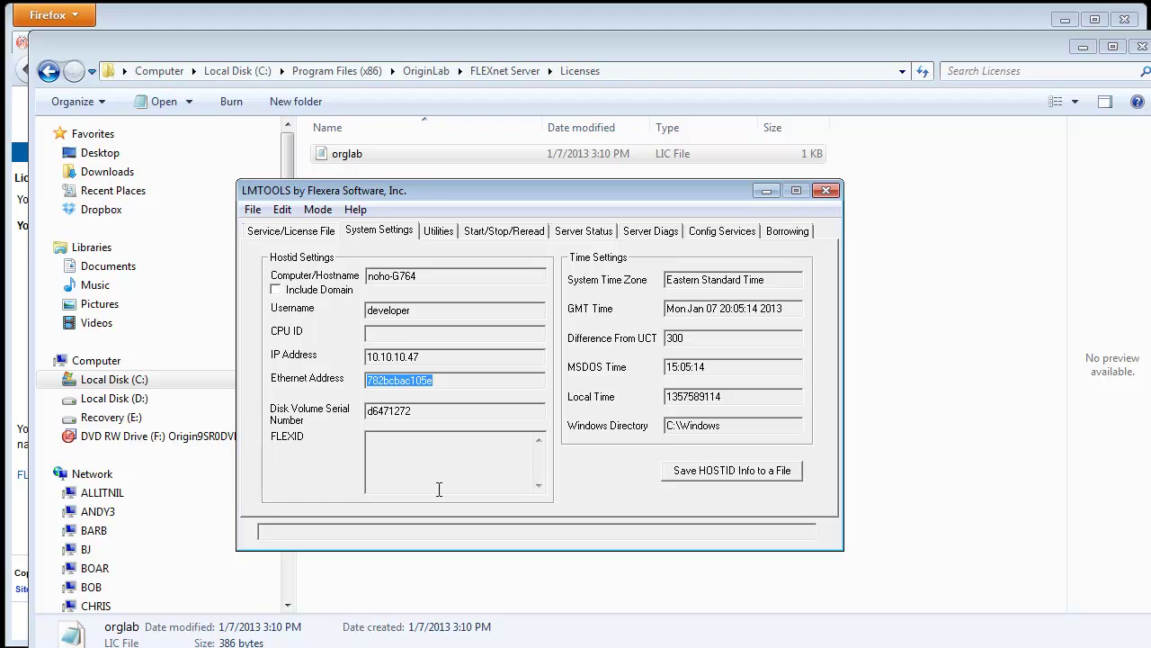
Step: In Config Services, name the service OriginLab and set its lmgrd path to Servers\lmgrd.exe
left_click(316, 233)
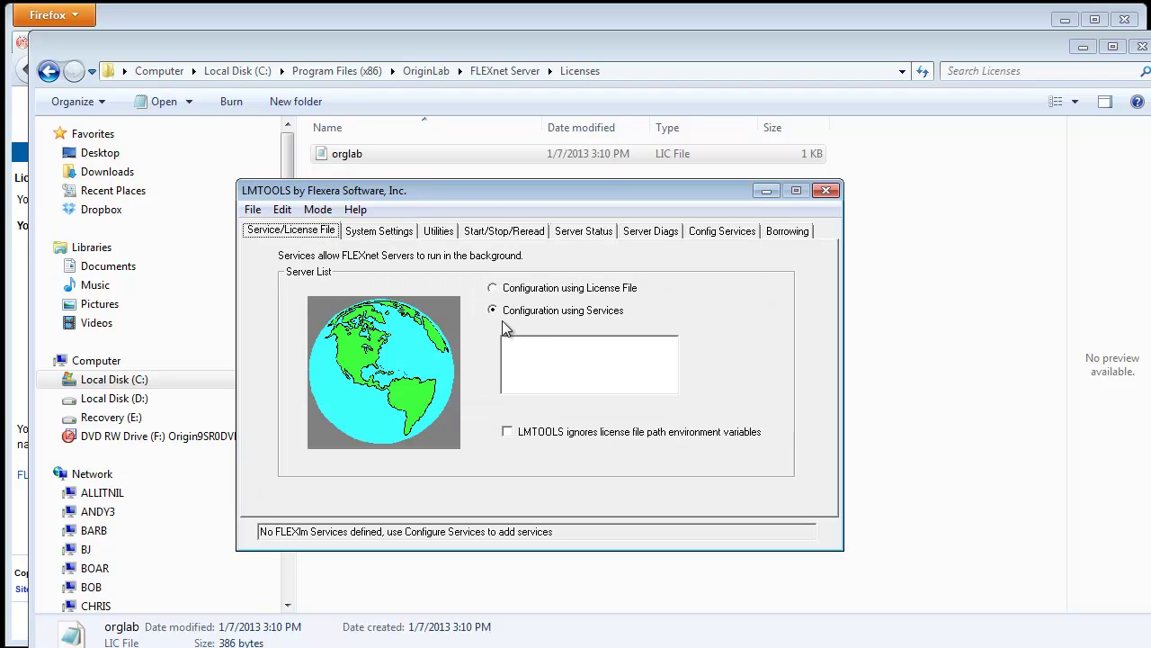
left_click(728, 231)
left_click(398, 298)
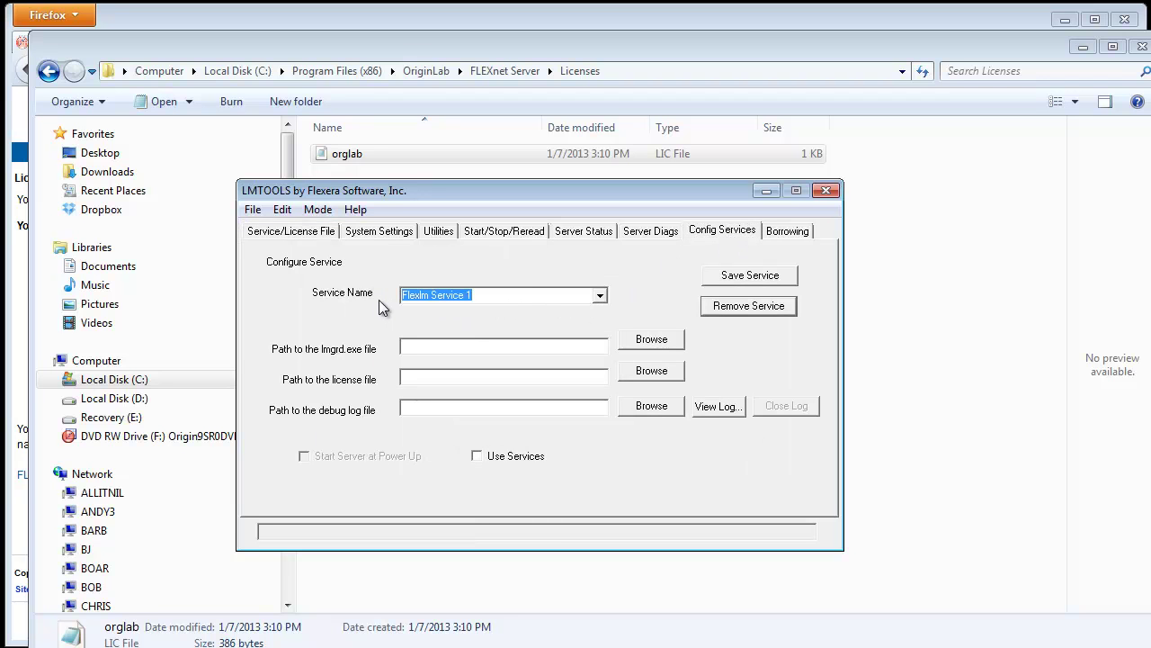
type("Origi")
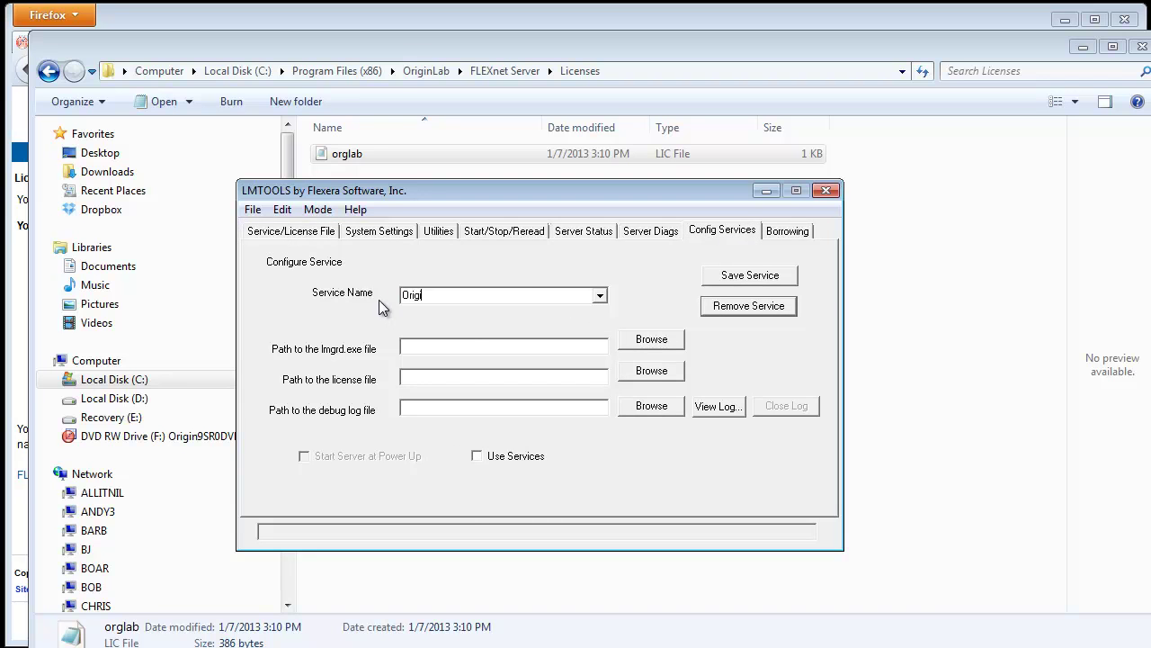
type("nLab")
left_click(651, 340)
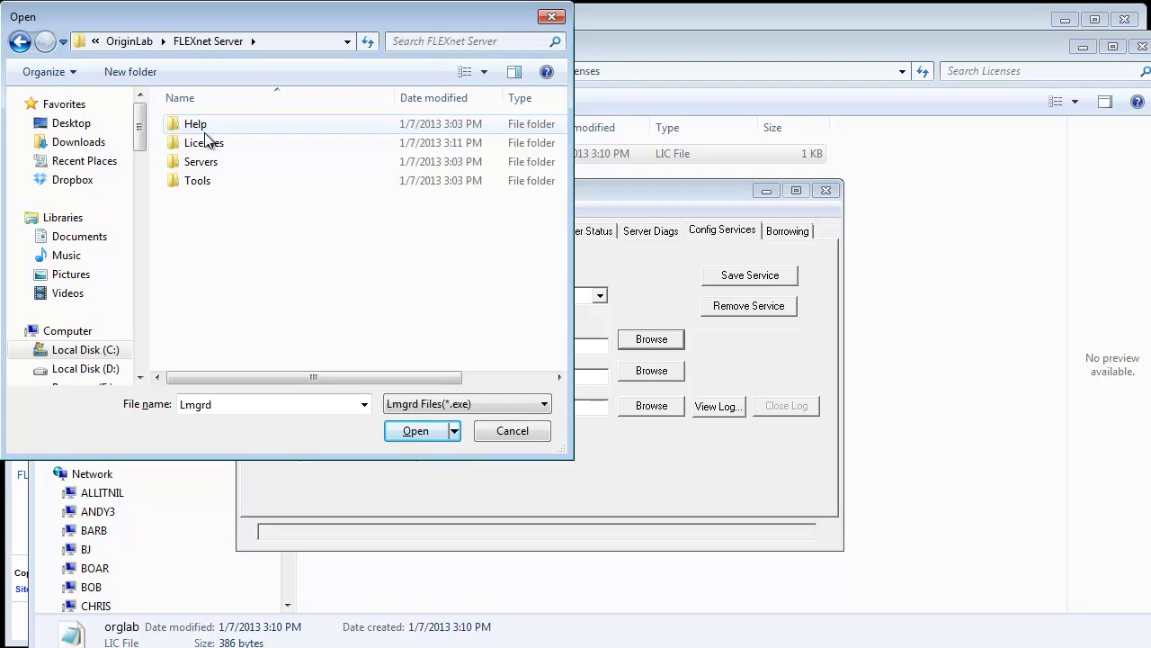
double_click(205, 161)
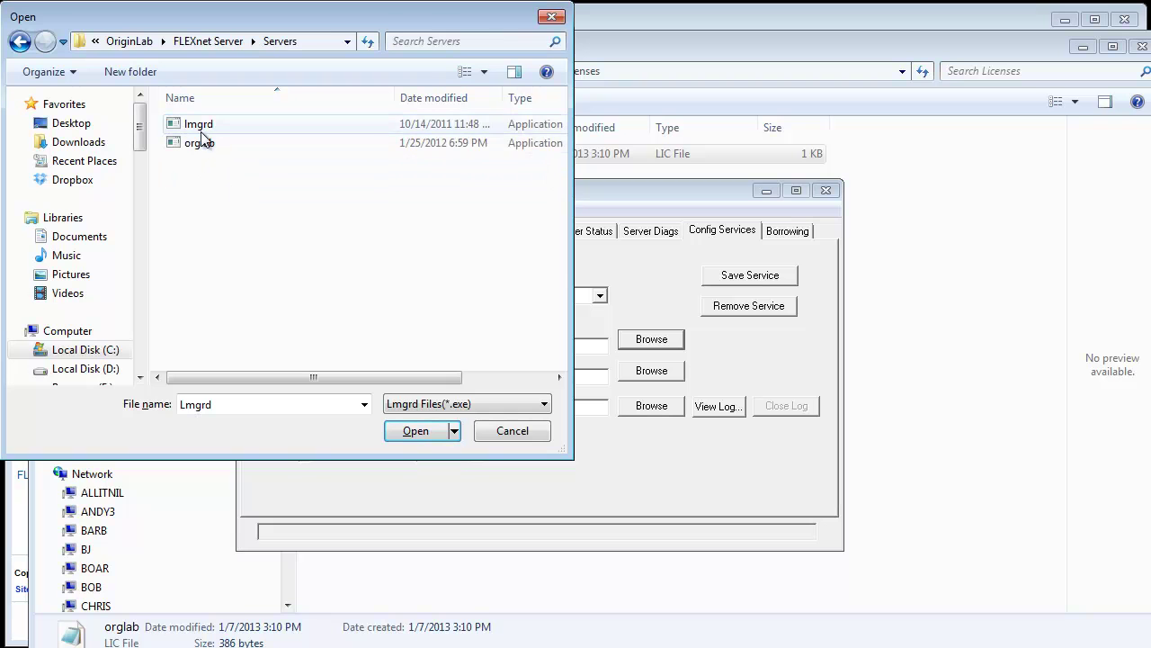
double_click(202, 128)
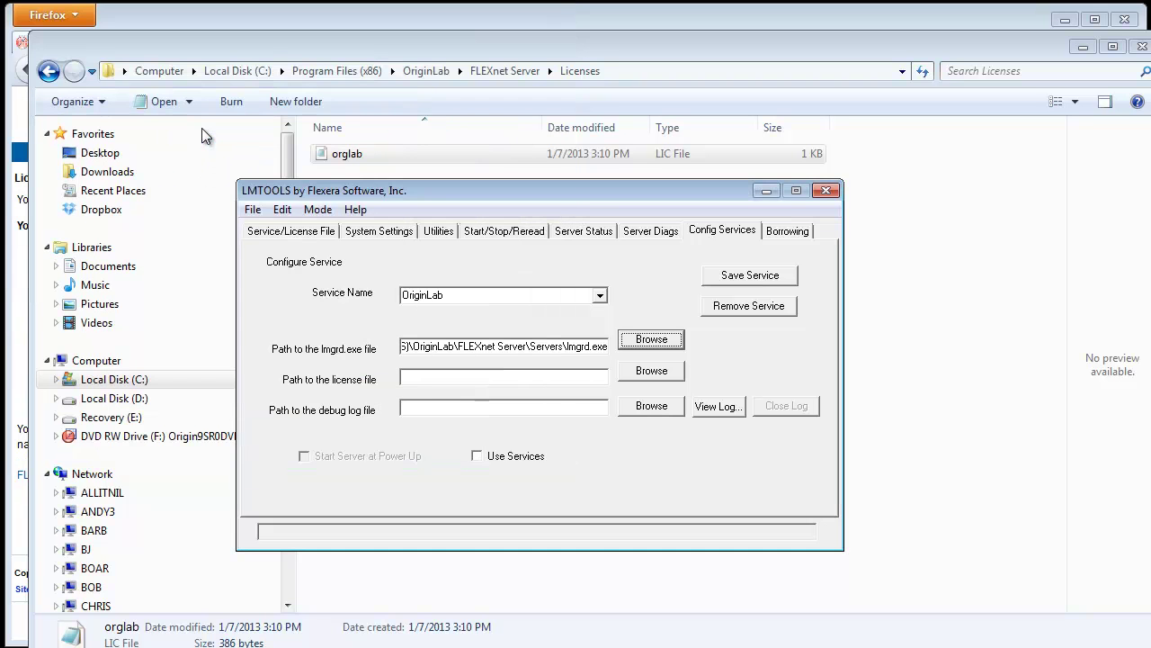
Step: Set the service's license file to orglab.lic from the FLEXnet Server Licenses folder
left_click(661, 375)
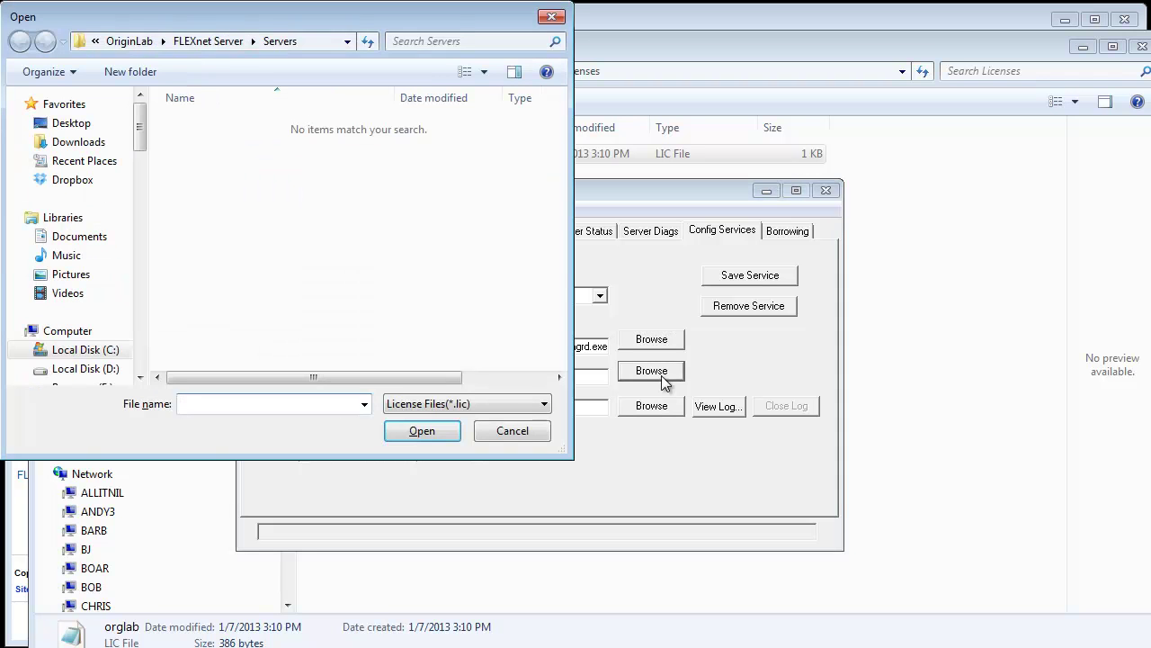
left_click(199, 48)
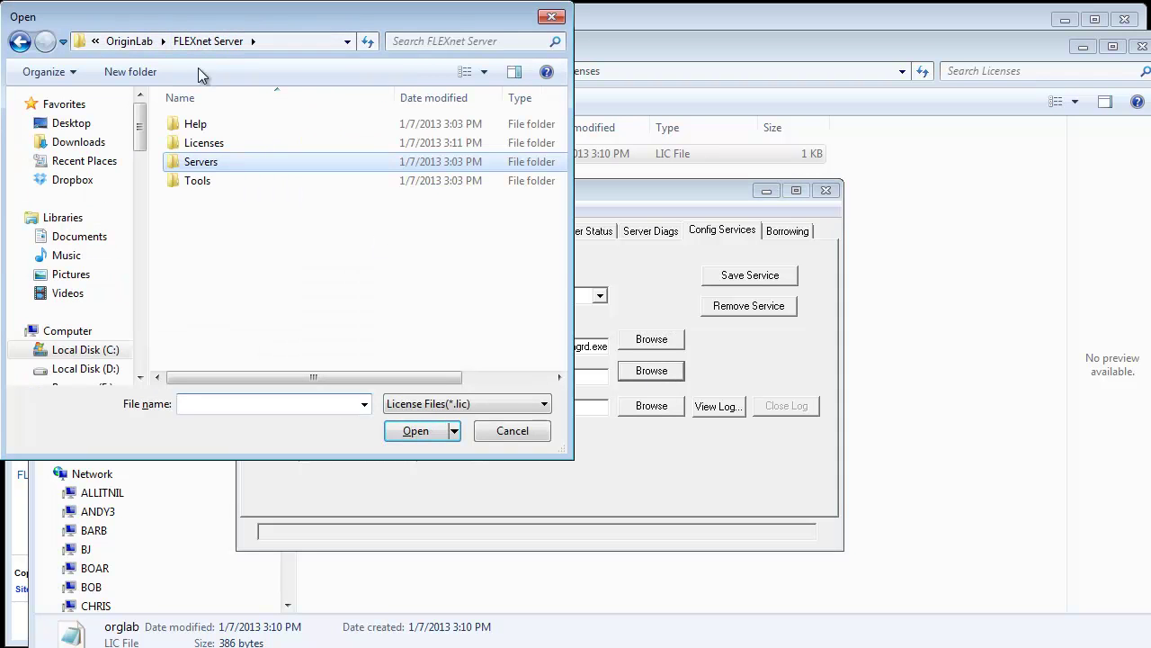
double_click(204, 141)
double_click(202, 124)
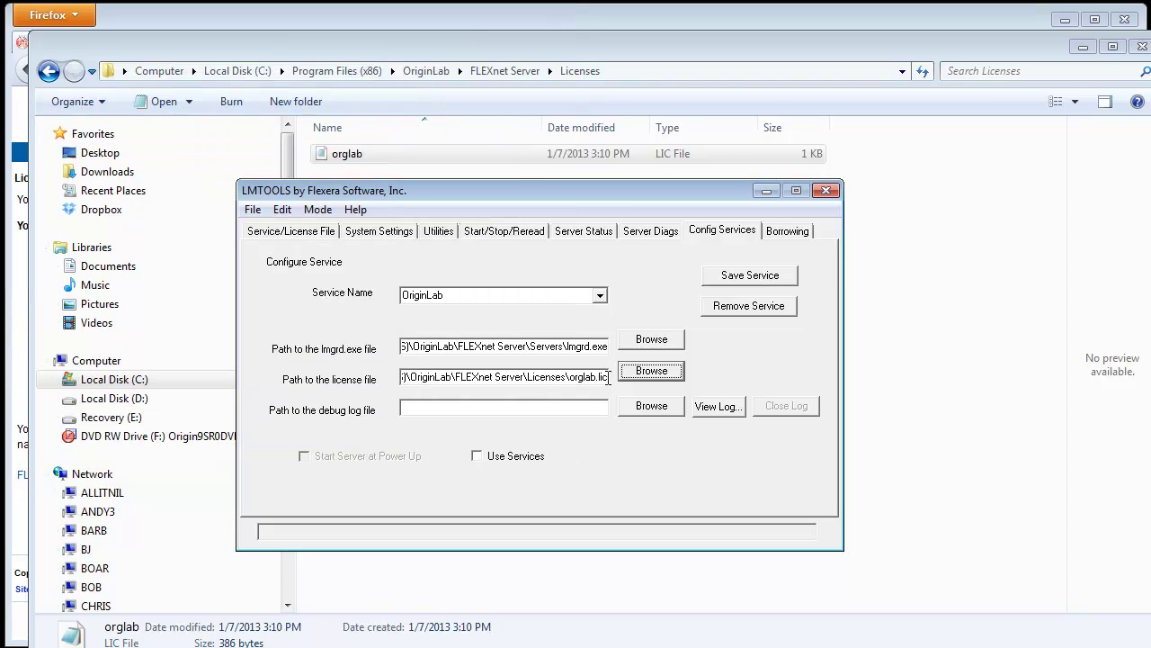
Step: Set the debug log file to the same path ending in orglab.log
left_click_drag(608, 377, 360, 376)
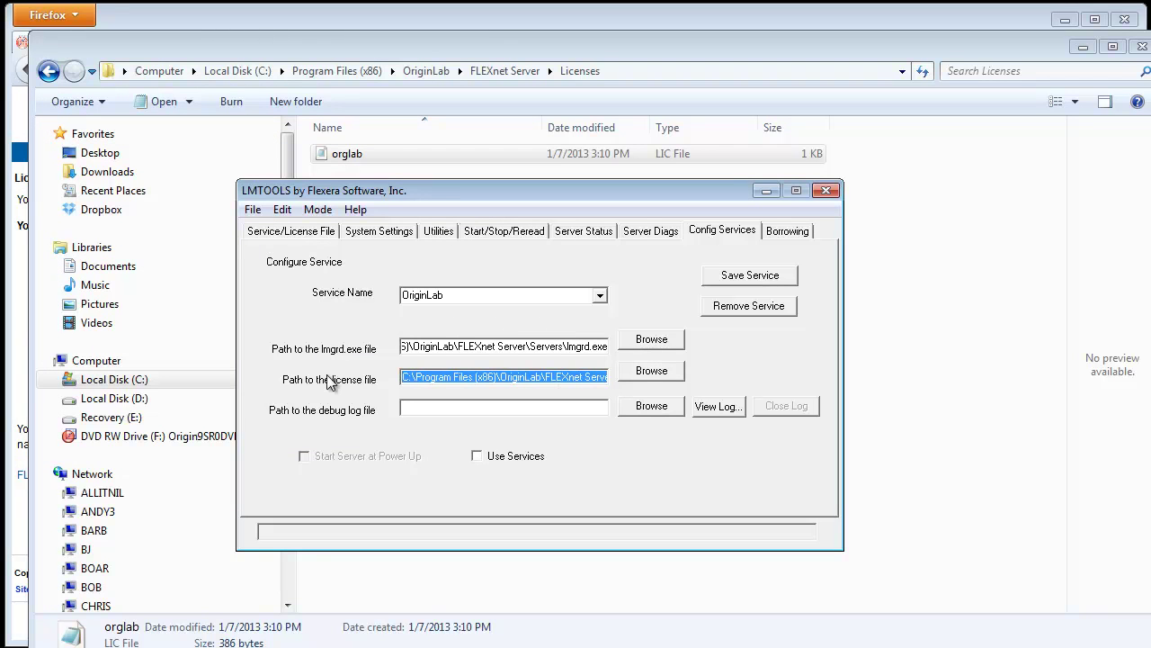
left_click(456, 408)
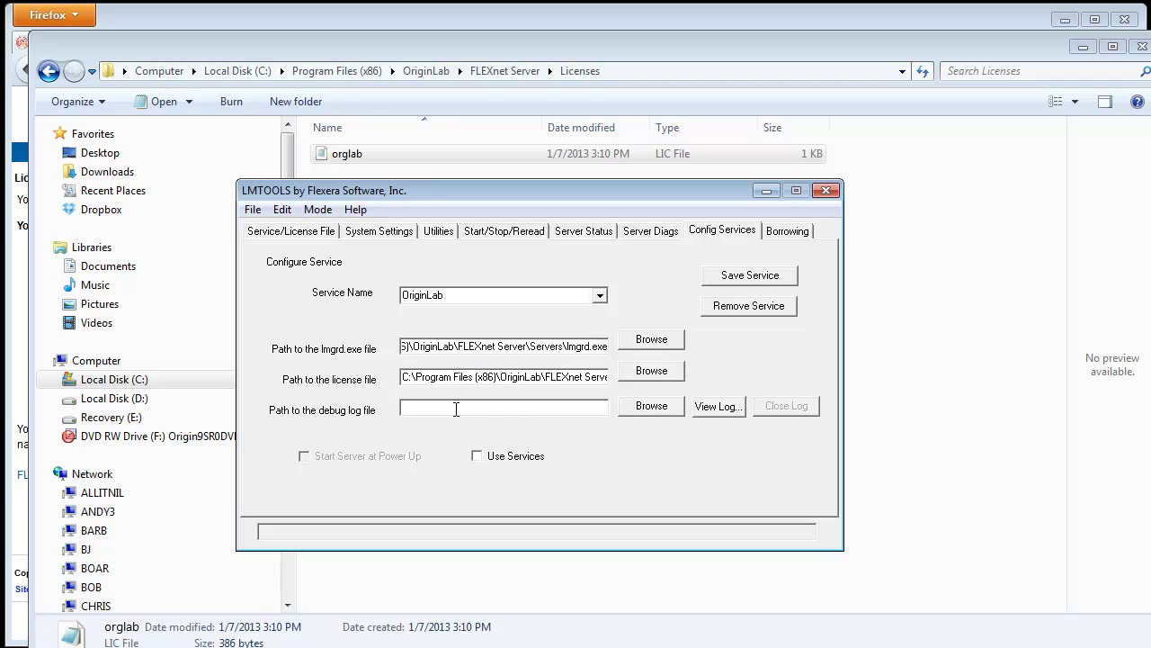
key("ctrl+v")
key("BackSpace")
key("BackSpace")
key("BackSpace")
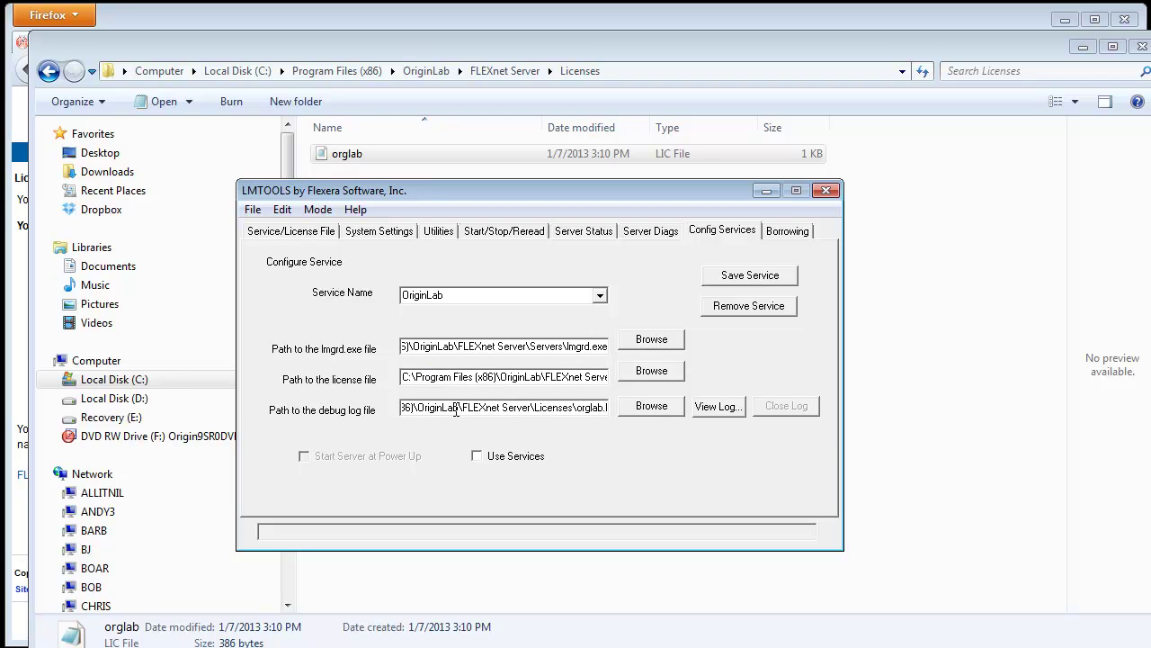
type("log")
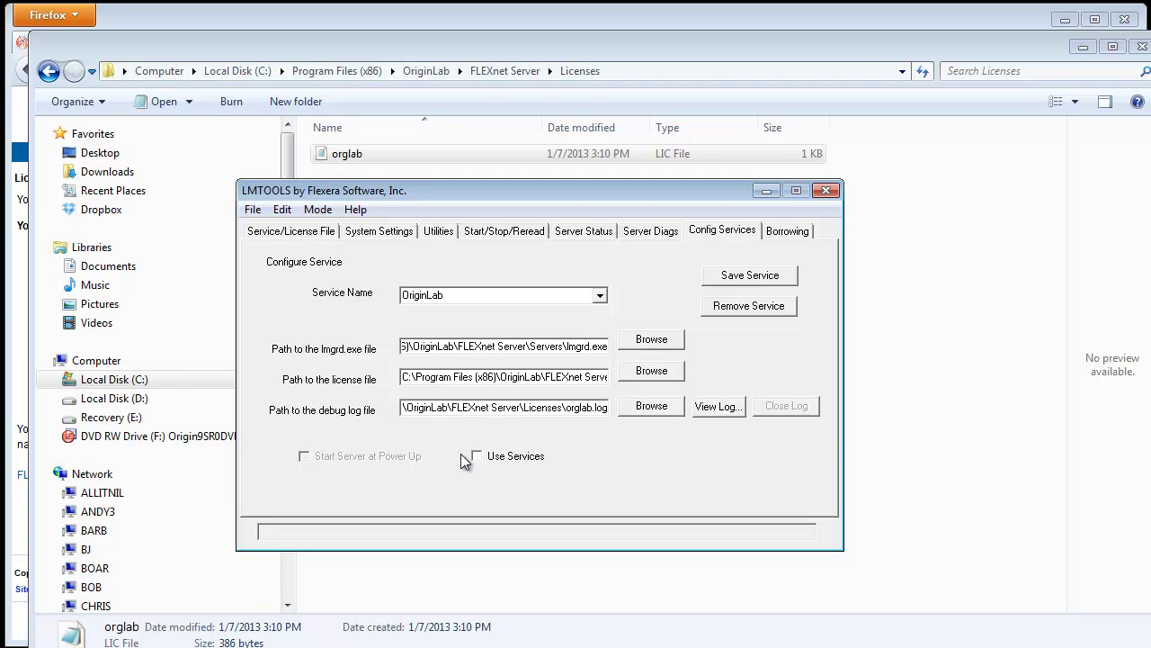
Step: Make the server run as a Windows service starting at power-up, and save the OriginLab service
left_click(477, 456)
left_click(305, 457)
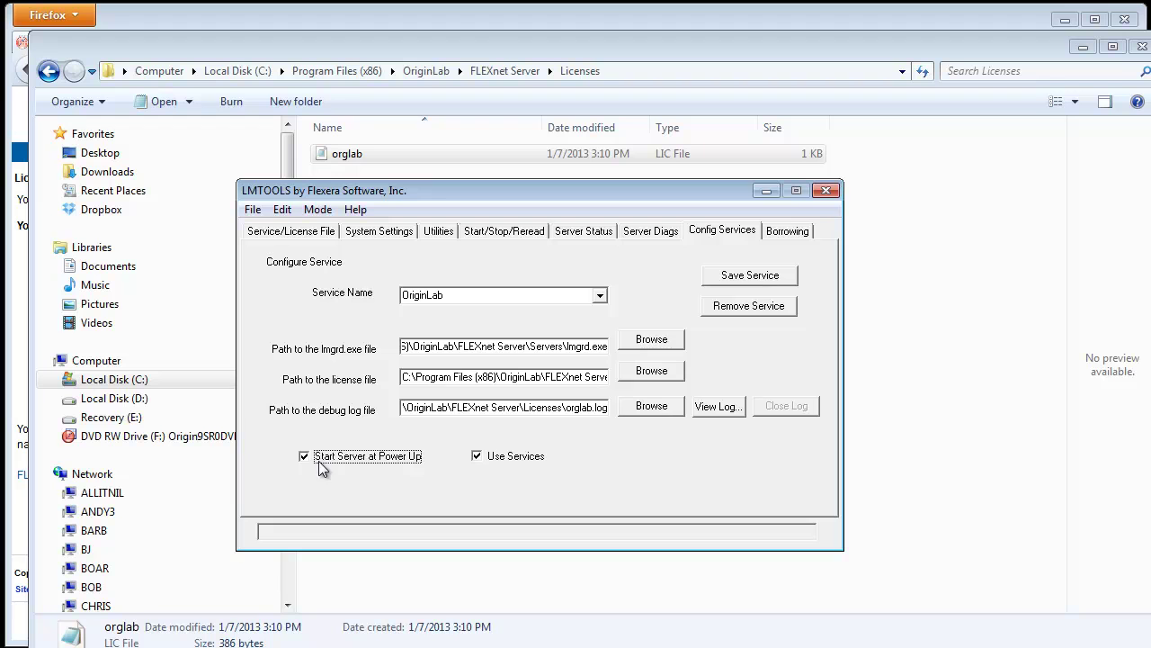
left_click(747, 276)
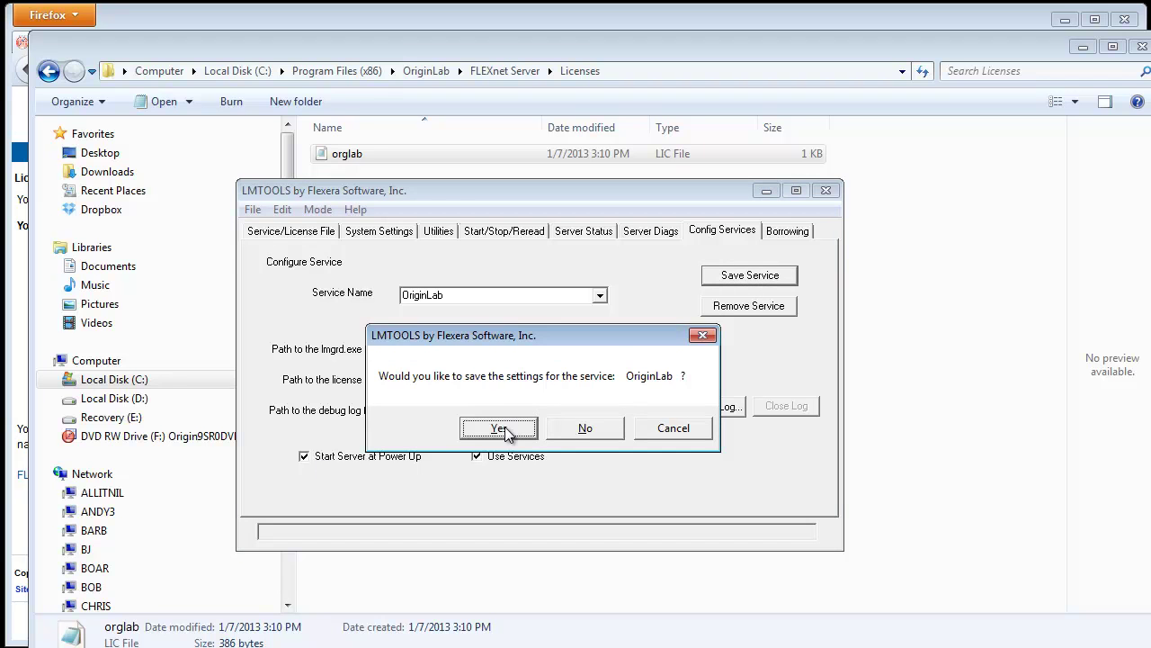
left_click(502, 427)
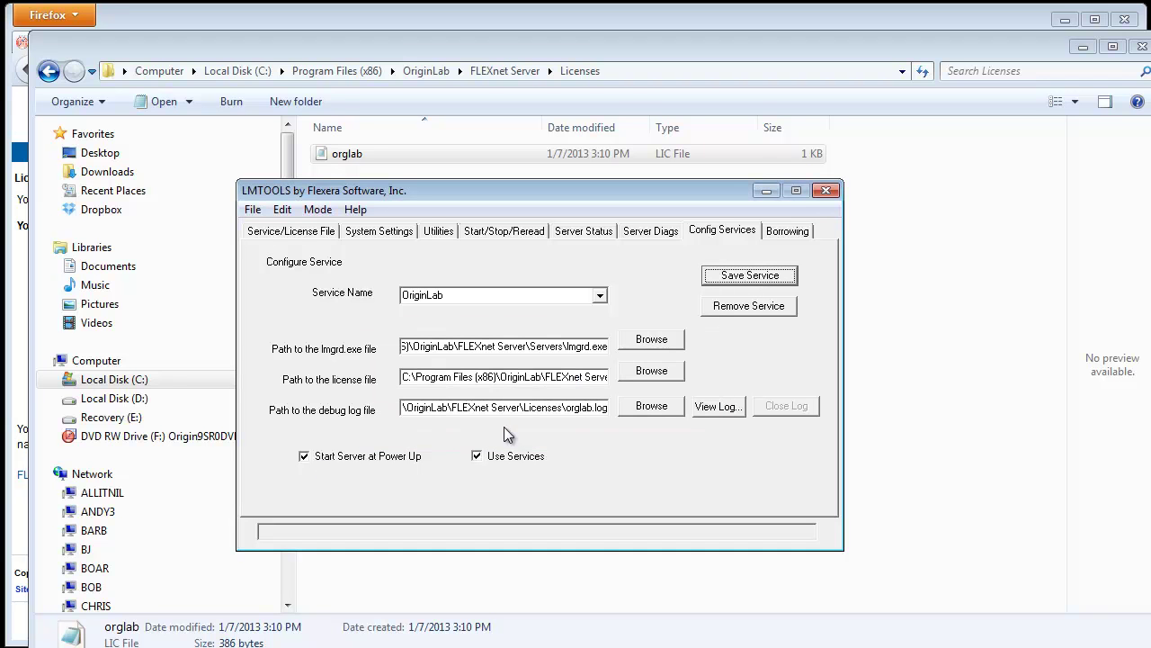
Step: Start the OriginLab license server and check the start-success message
left_click(506, 234)
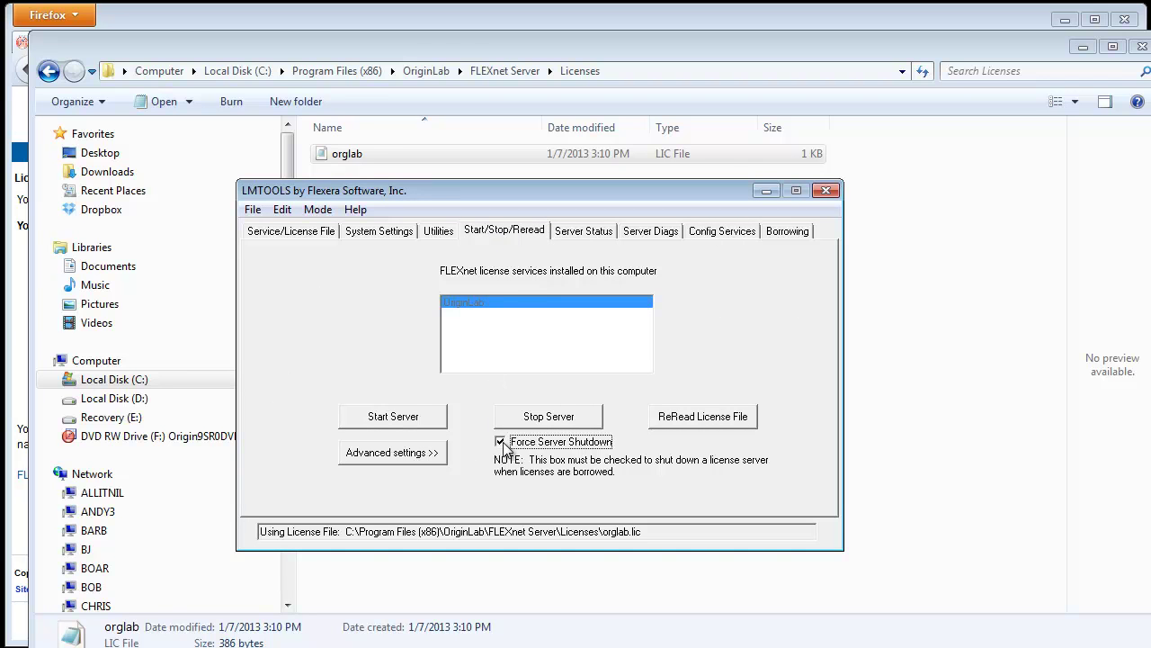
left_click(423, 419)
left_click_drag(369, 533, 254, 530)
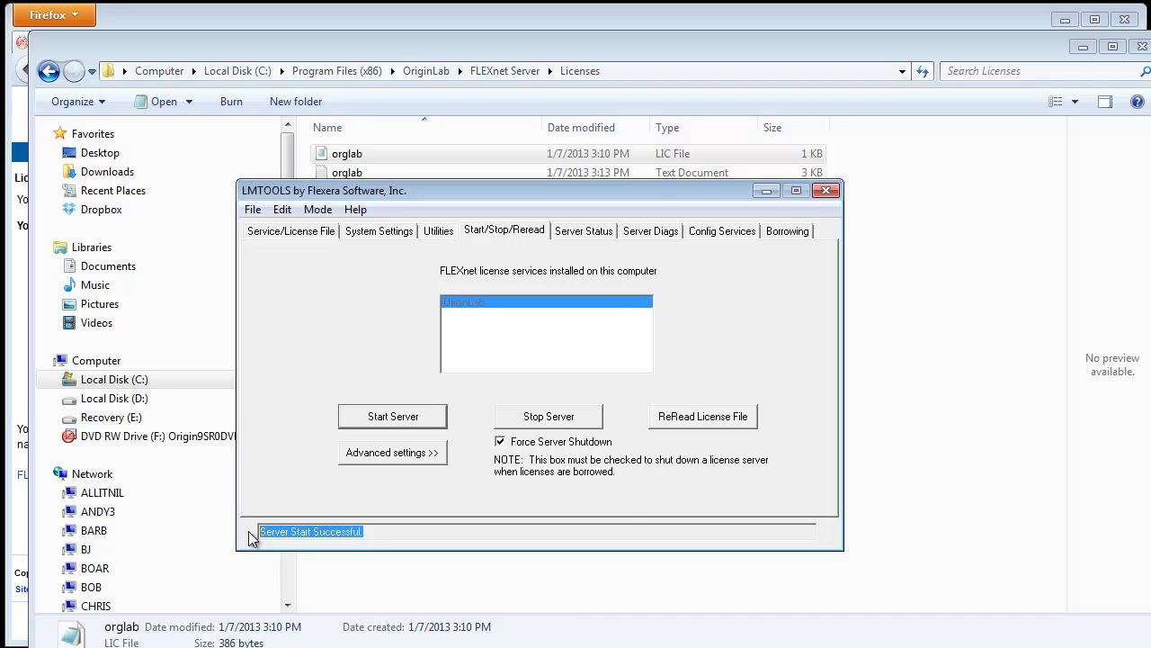
Step: Run a status enquiry and confirm it reports a total of 10 Origin licenses issued
left_click(584, 234)
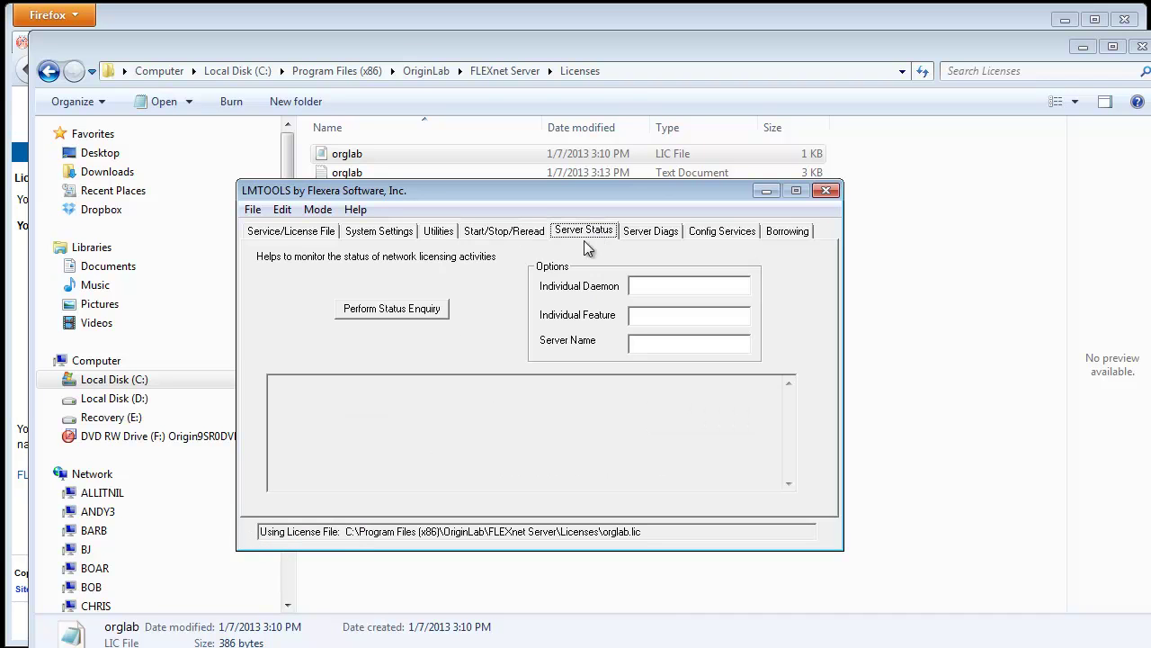
left_click(423, 310)
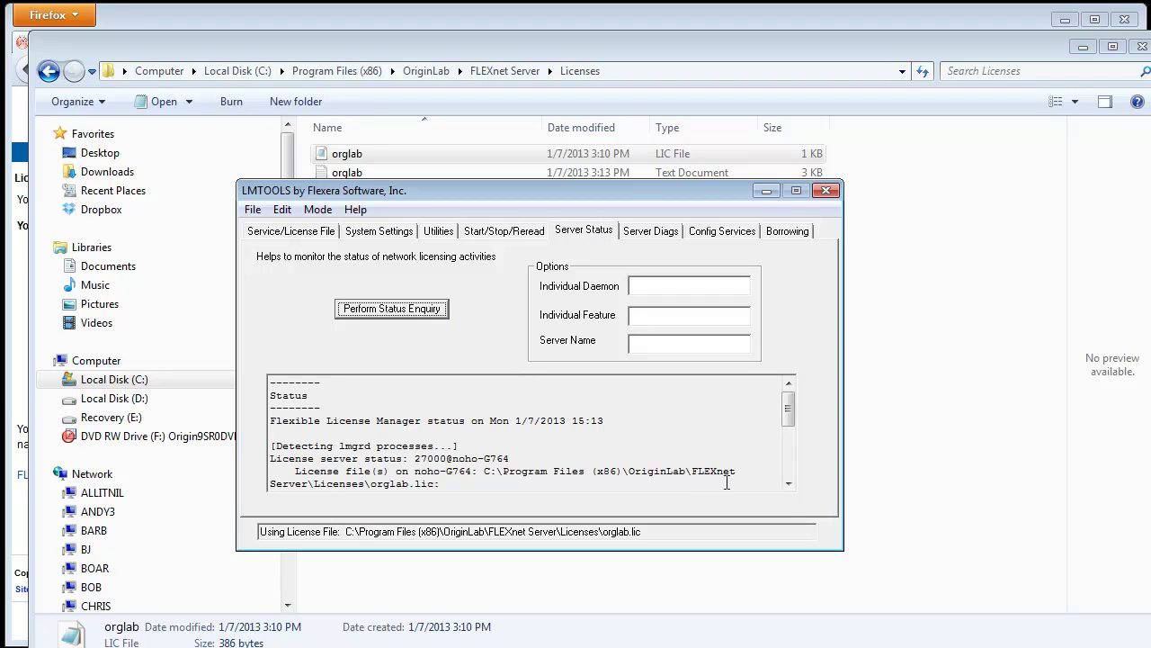
left_click(789, 484)
left_click(789, 483)
left_click(788, 484)
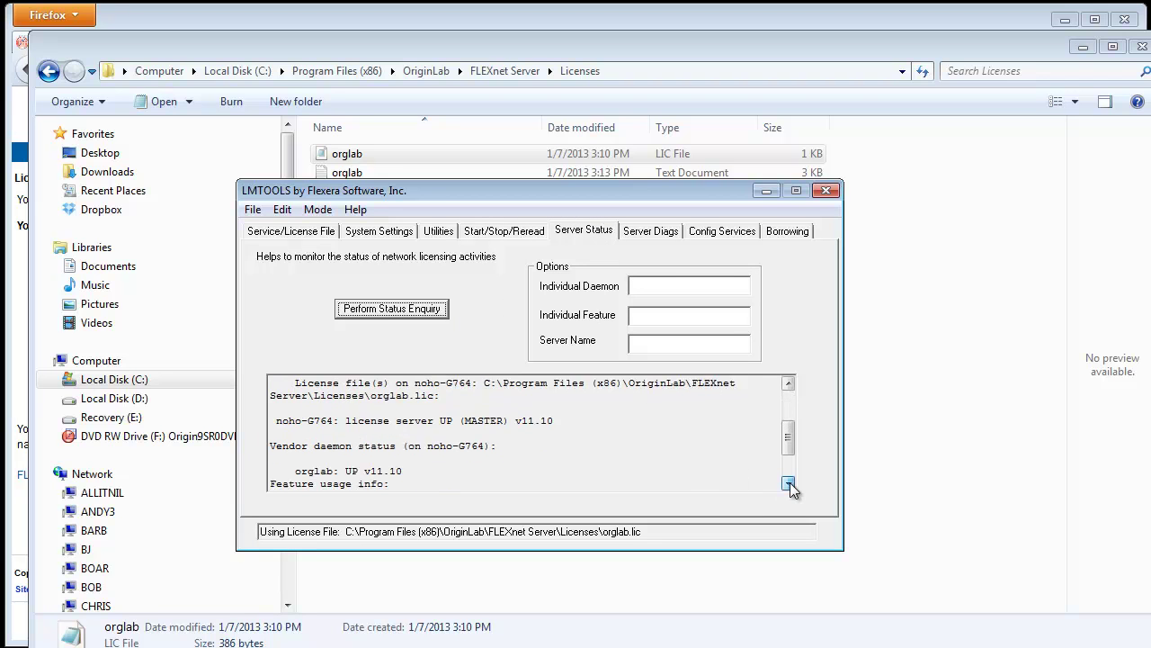
left_click(789, 484)
left_click(789, 484)
left_click(789, 484)
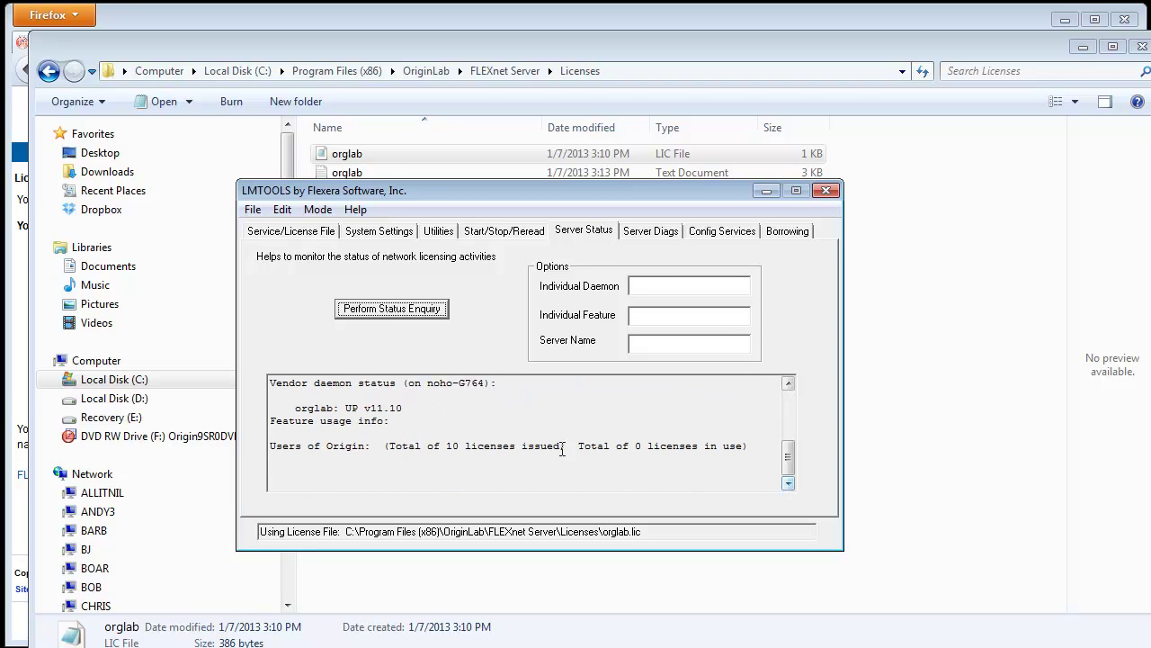
left_click_drag(390, 447, 562, 447)
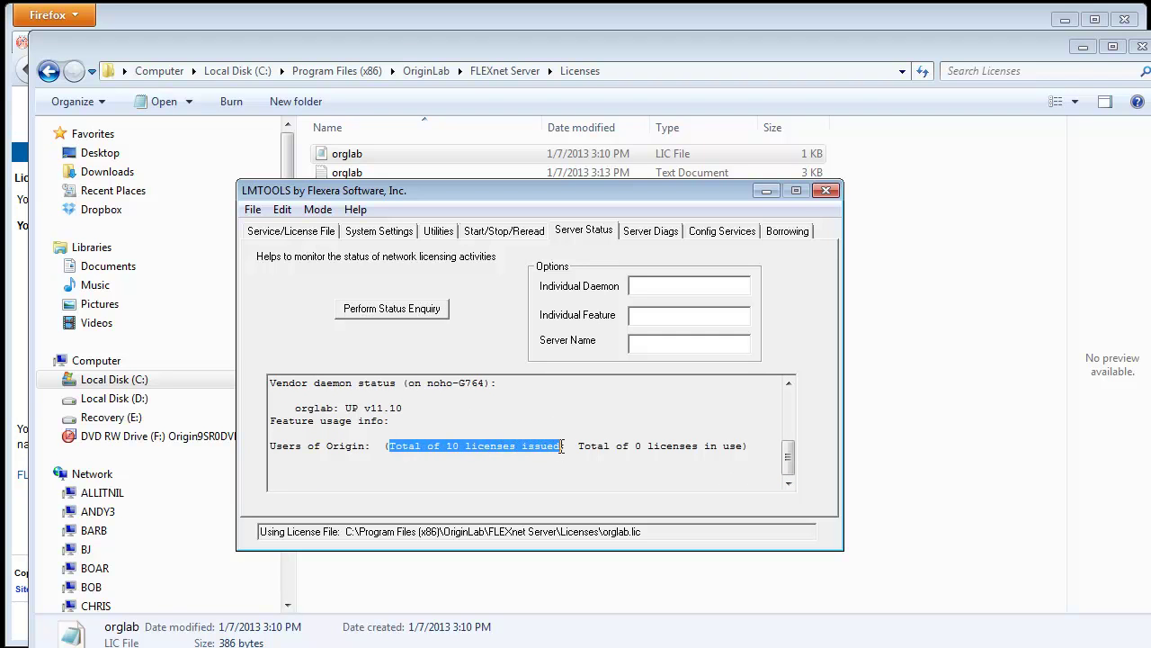
left_click(1081, 47)
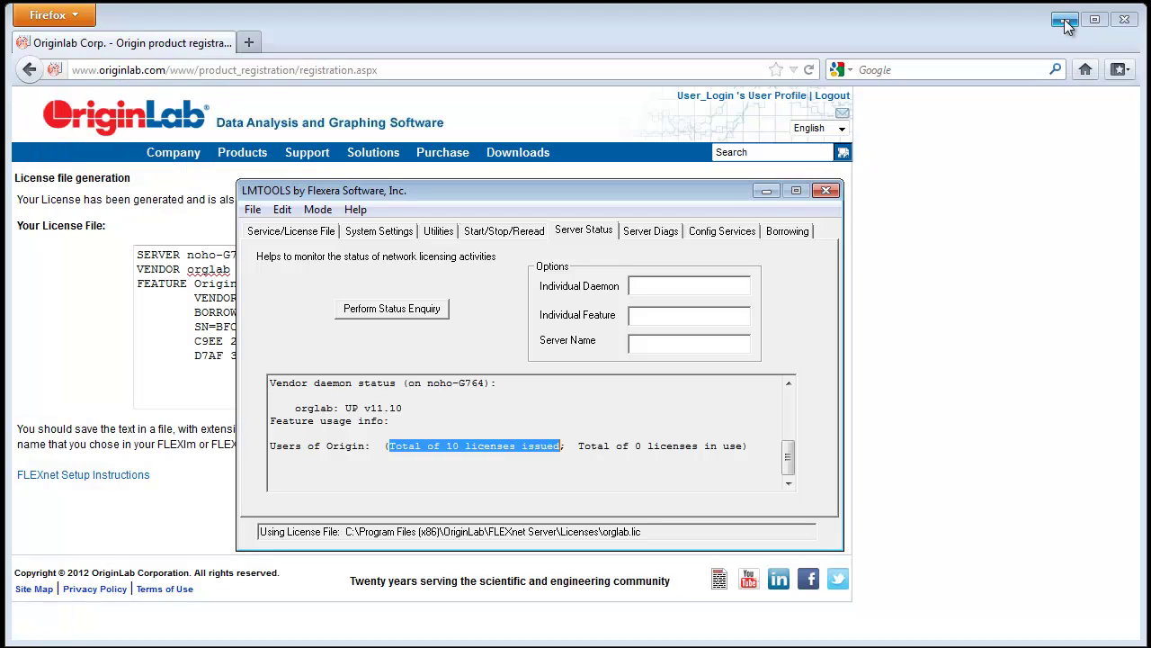
Step: Clear the desktop and launch Origin 9 from its shortcut
left_click(1063, 23)
left_click(1064, 24)
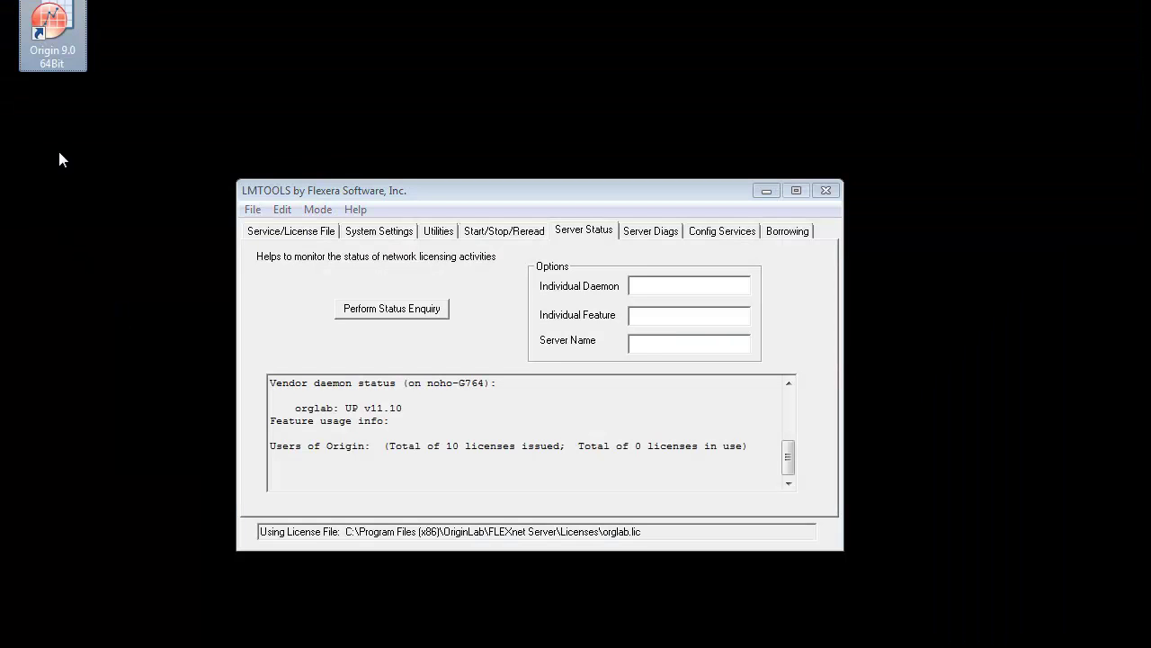
right_click(63, 43)
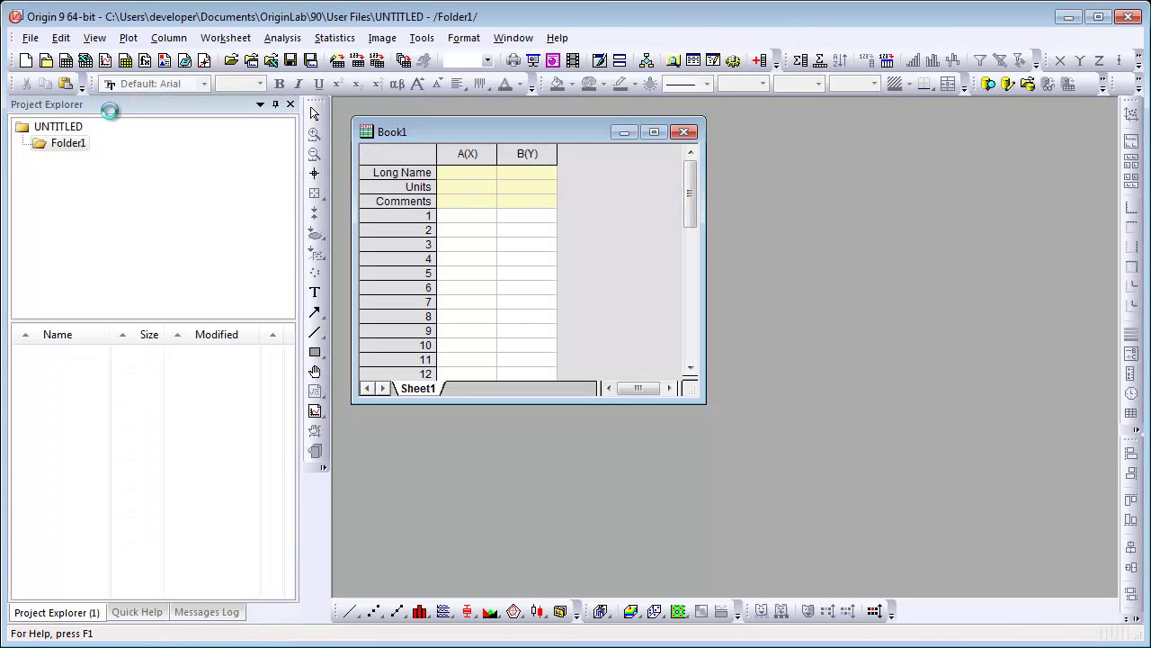
Step: Copy the computer's hostname from LMTOOLS System Settings
key("alt+Tab")
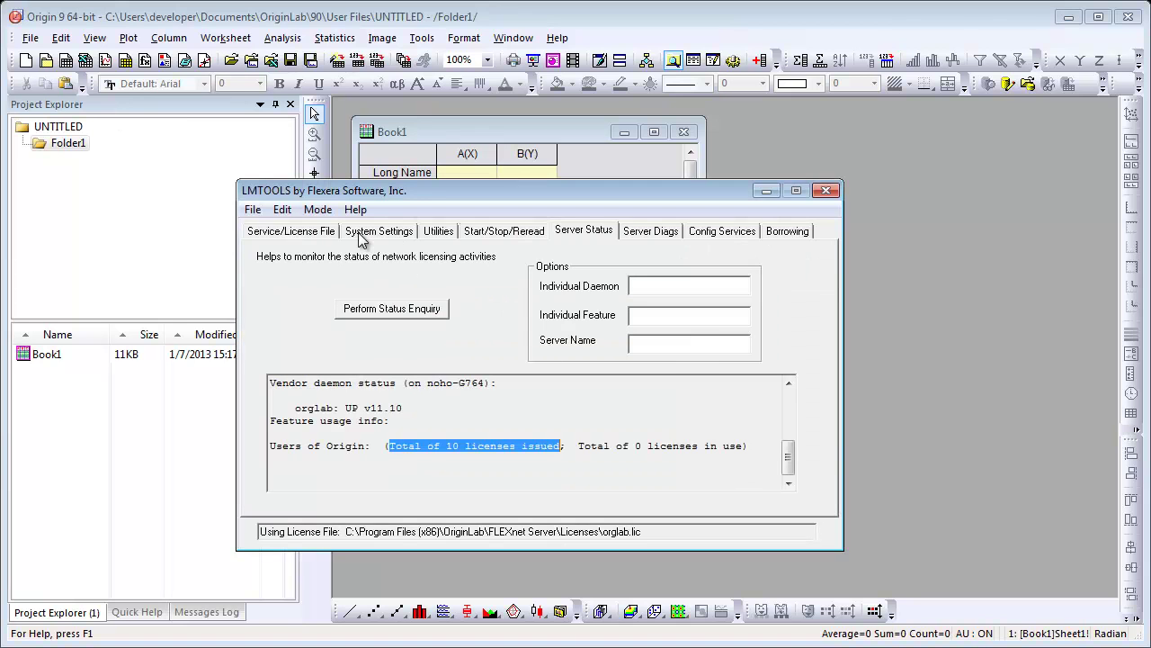
left_click(364, 235)
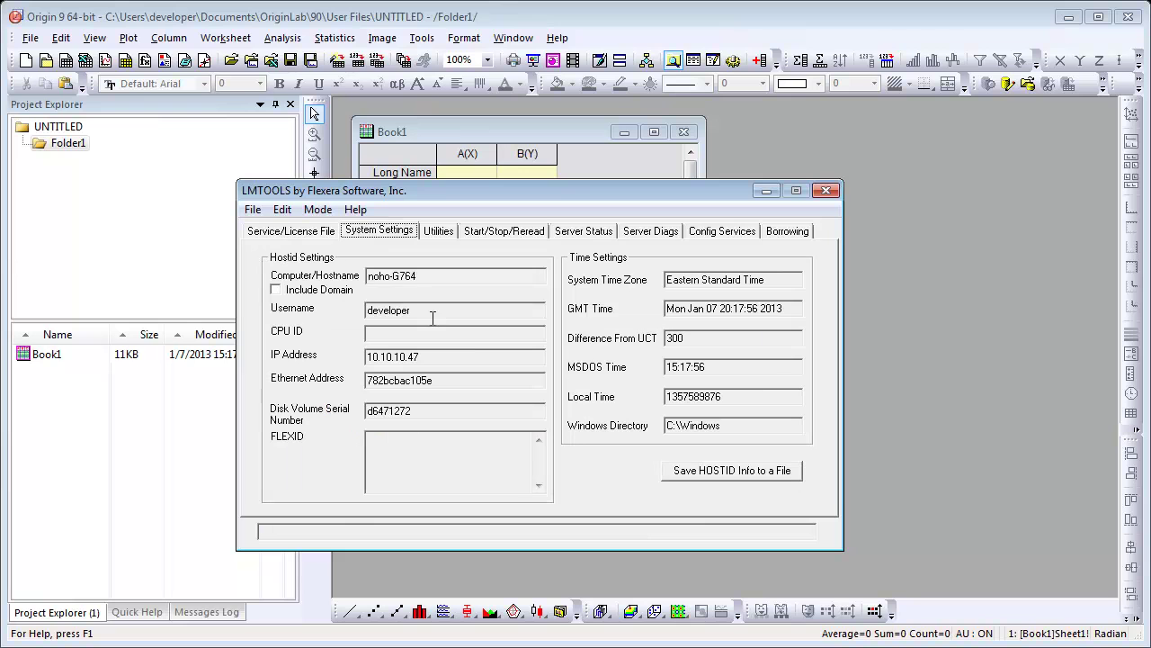
left_click_drag(419, 276, 361, 277)
key("ctrl+c")
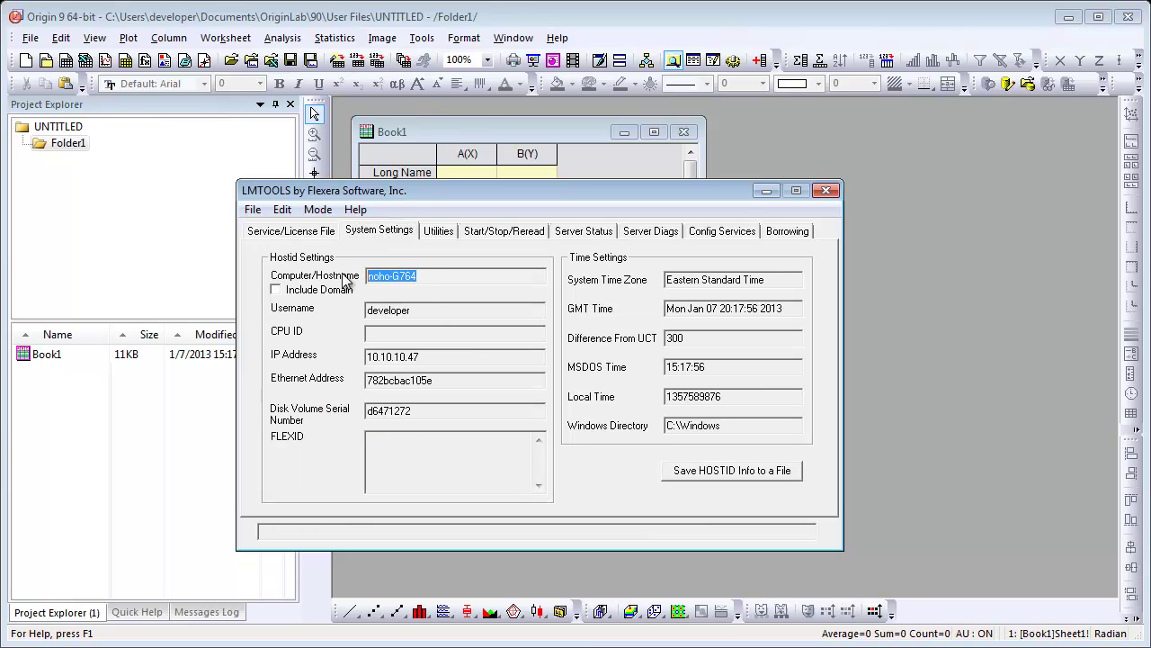
key("alt+F4")
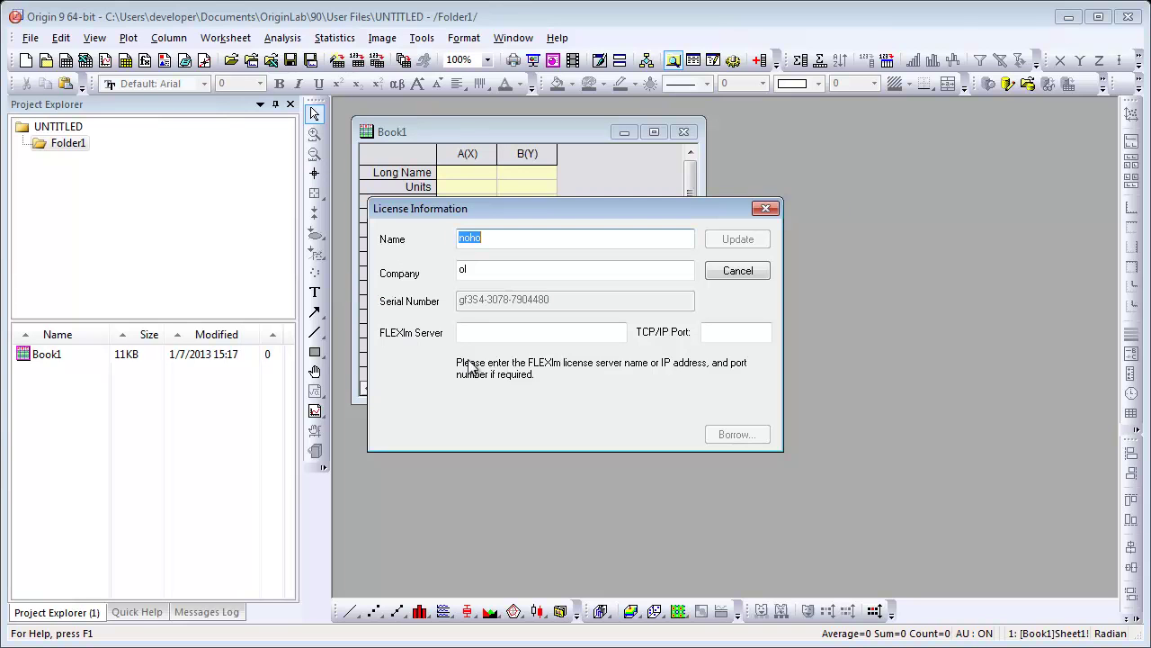
Step: Enter the hostname as Origin's FLEXlm server and update the license
left_click(495, 337)
key("ctrl+v")
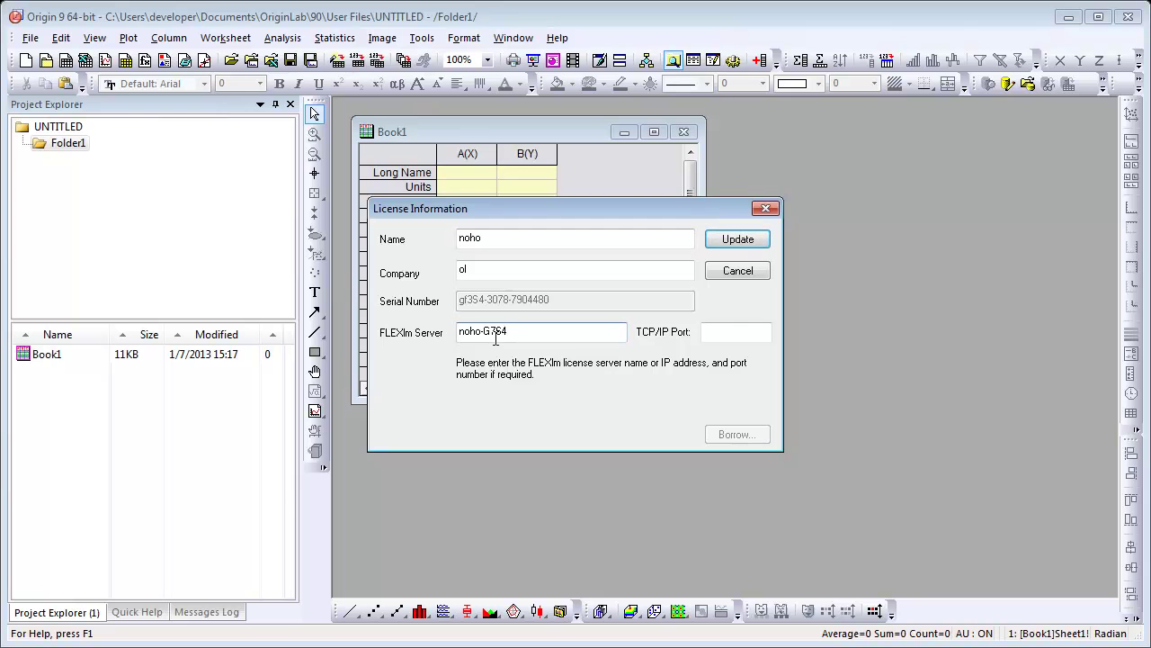
left_click(738, 239)
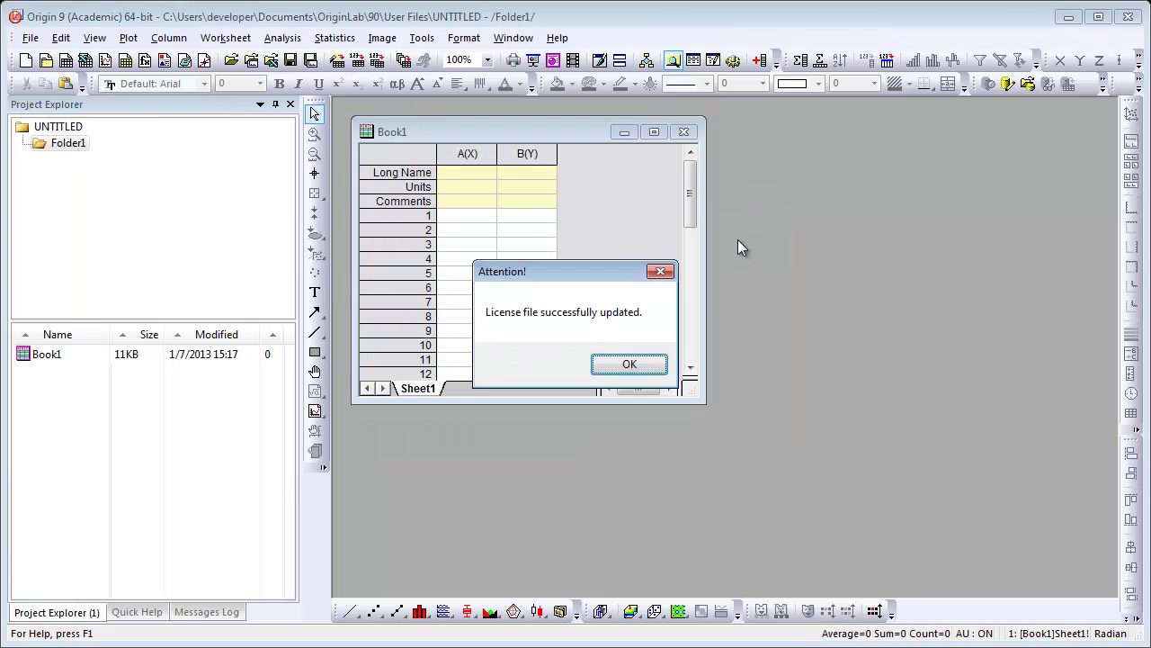
left_click(637, 362)
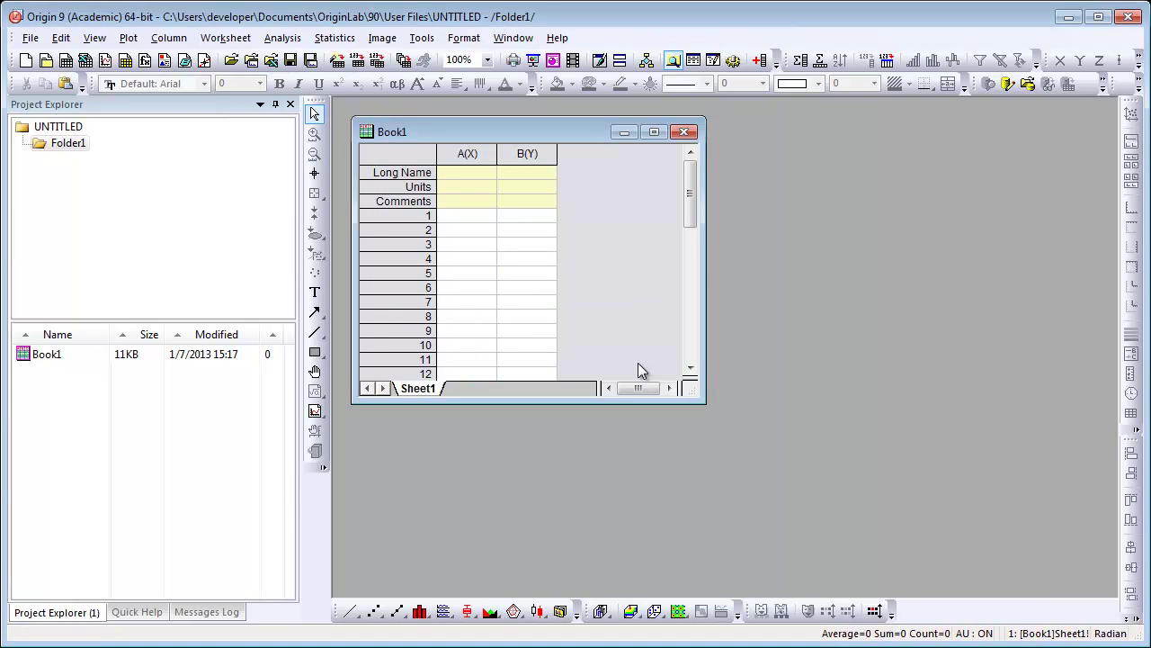
Step: Rerun the LMTOOLS status enquiry and confirm 1 of 10 Origin licenses is checked out
key("alt+Tab")
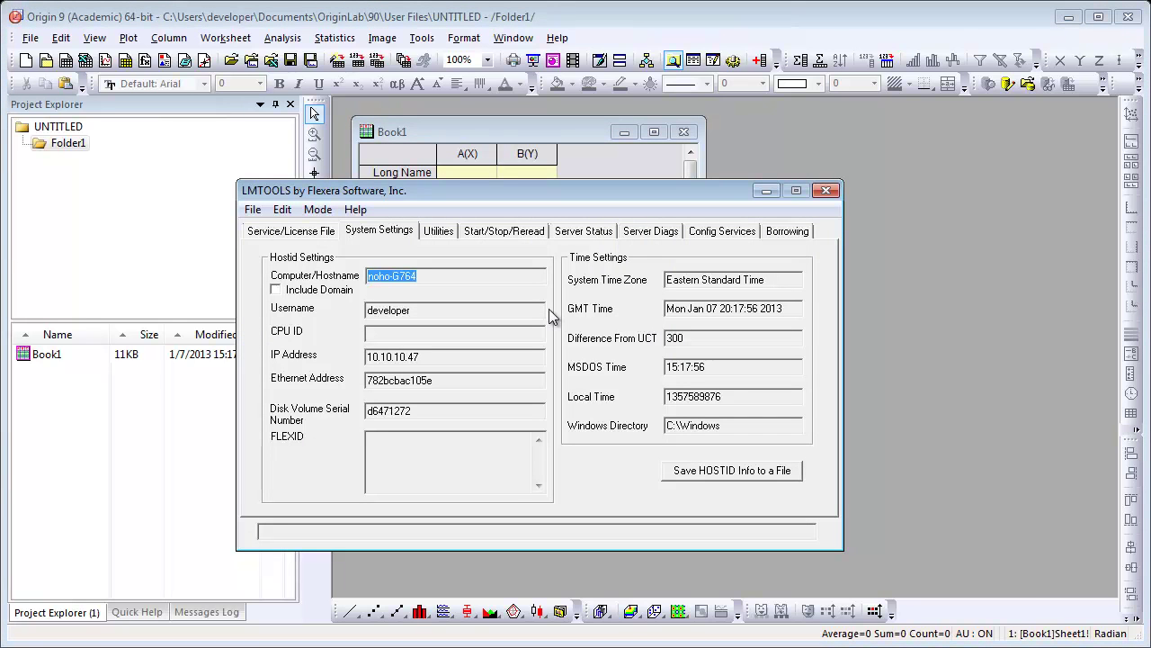
left_click(582, 236)
left_click(405, 319)
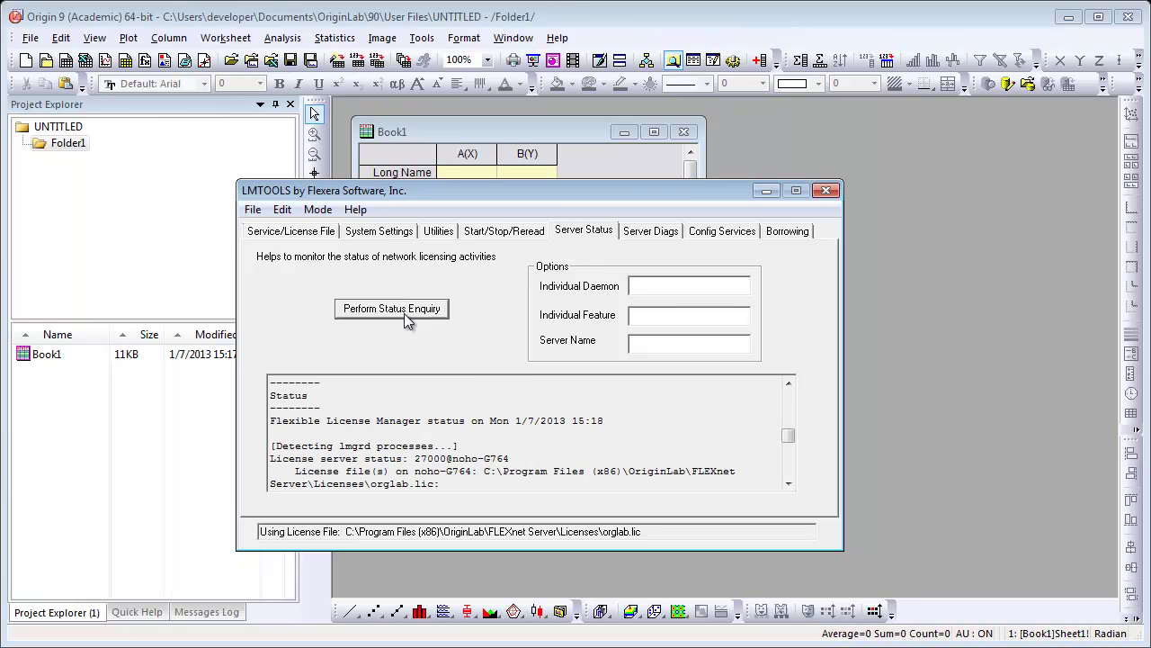
left_click(789, 477)
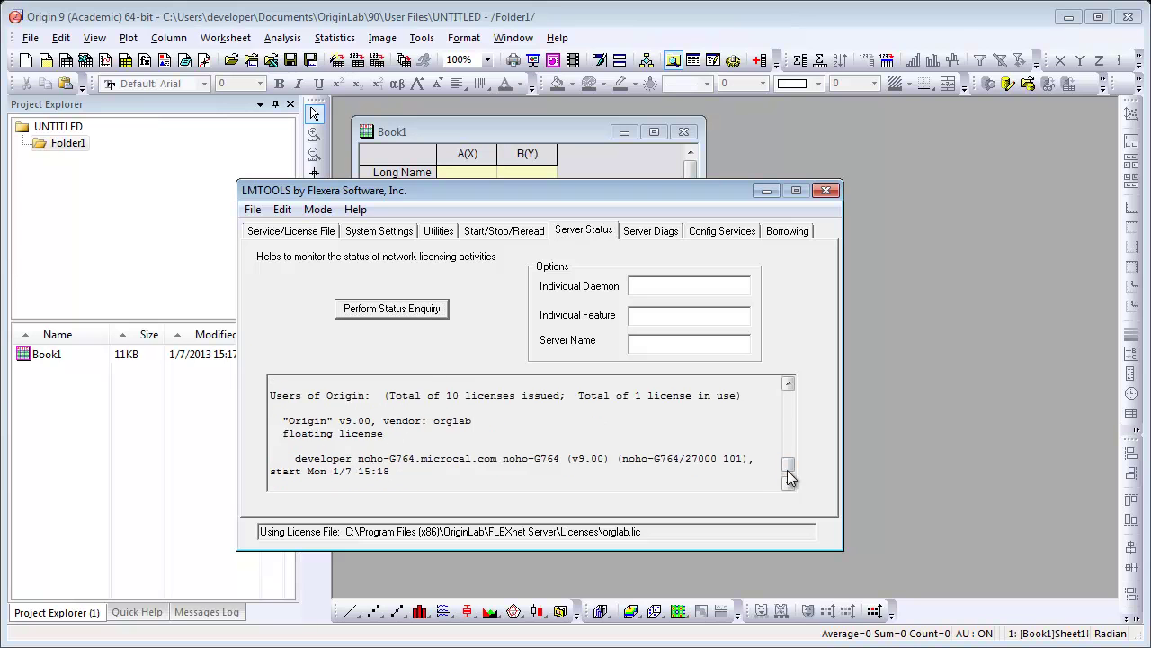
left_click(789, 477)
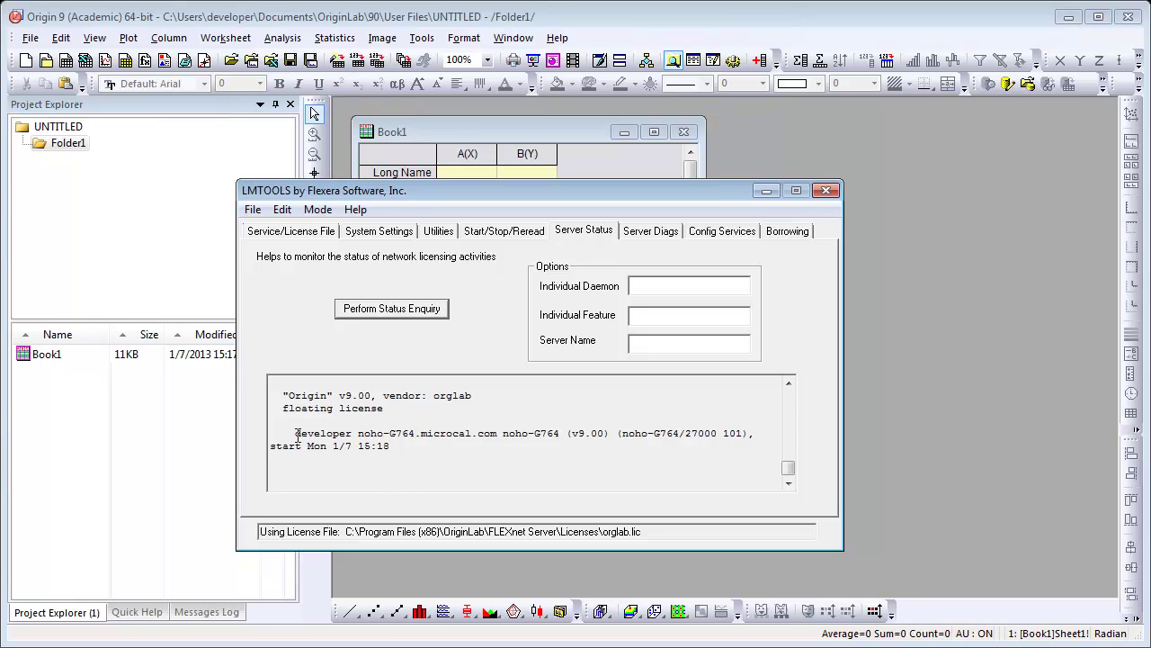
left_click_drag(297, 434, 445, 442)
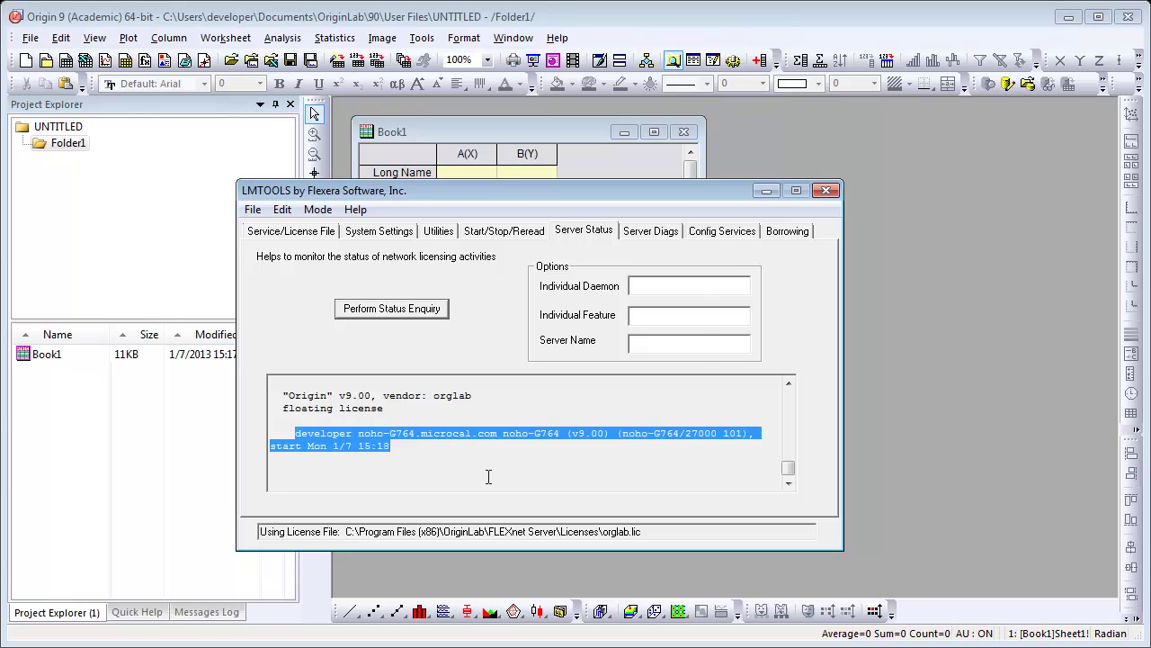
Step: Open the Concurrent Network Guide from OriginLab's Help Center in Firefox
key("alt+Tab")
key("alt+Tab")
key("alt+Tab")
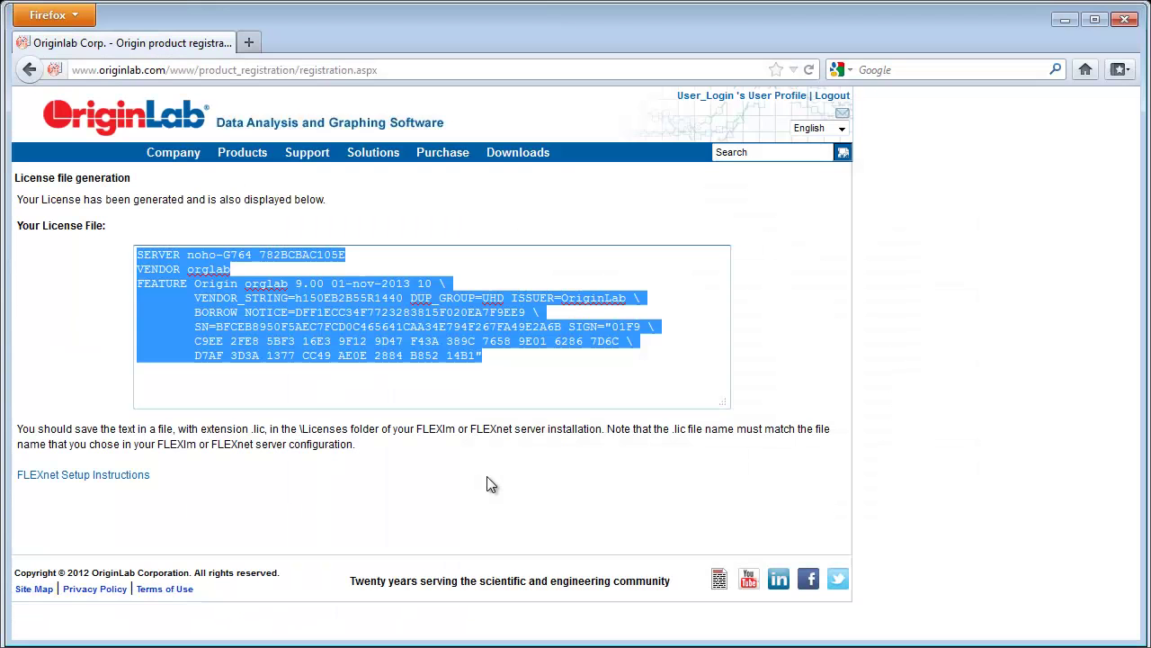
mouse_move(304, 155)
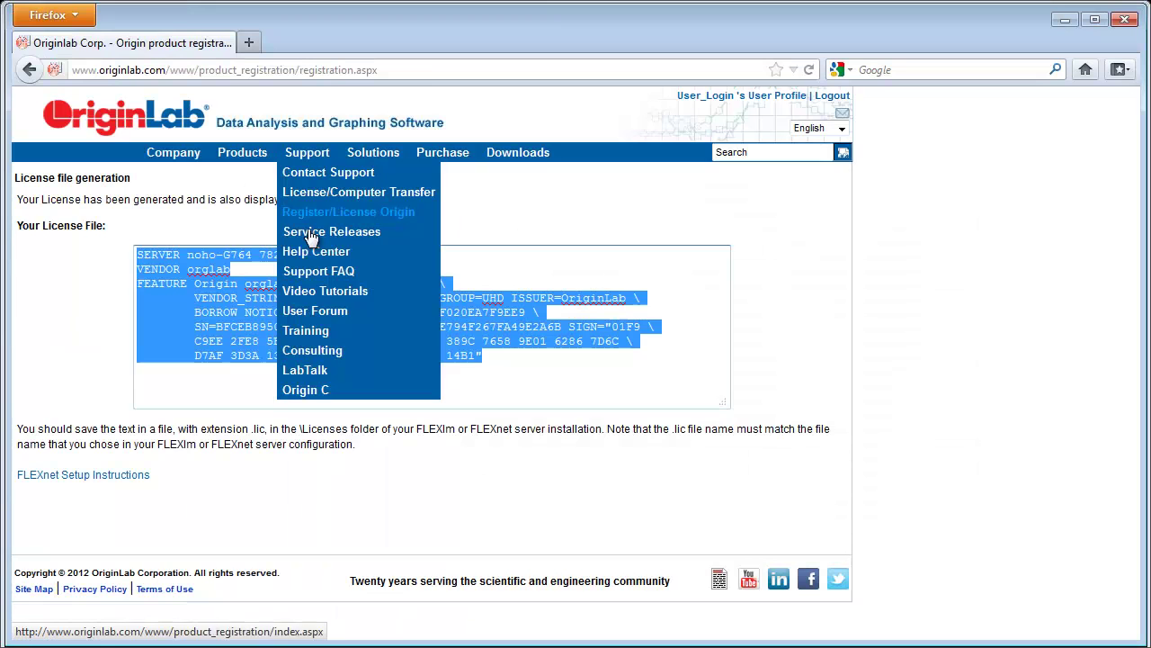
left_click(308, 254)
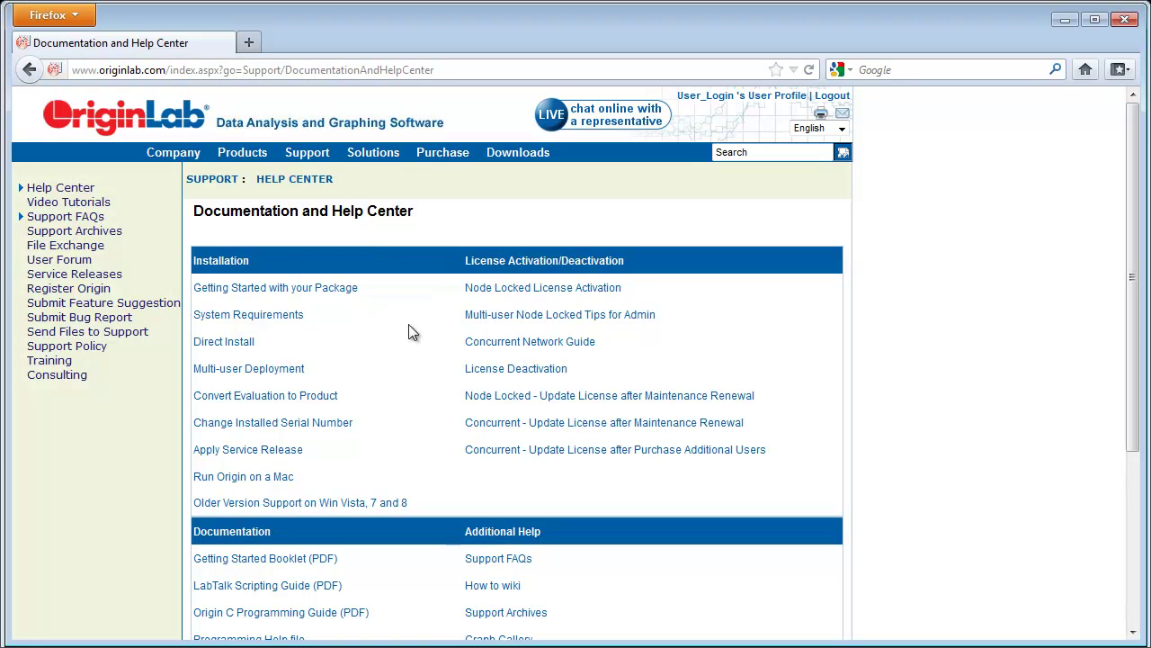
left_click(502, 348)
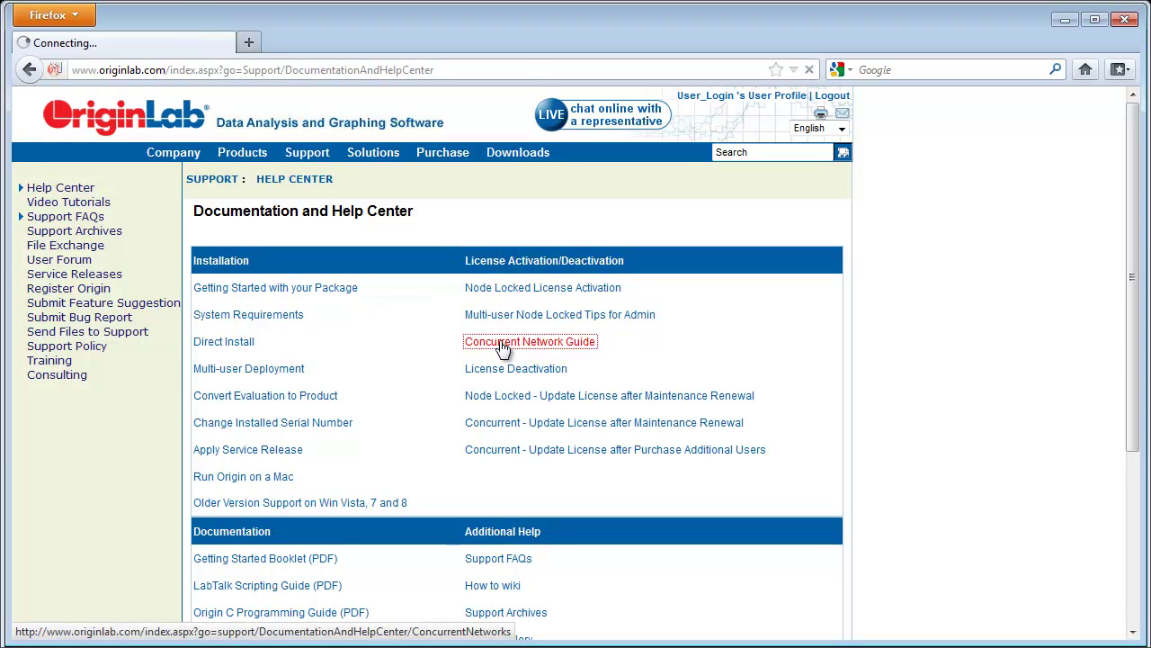